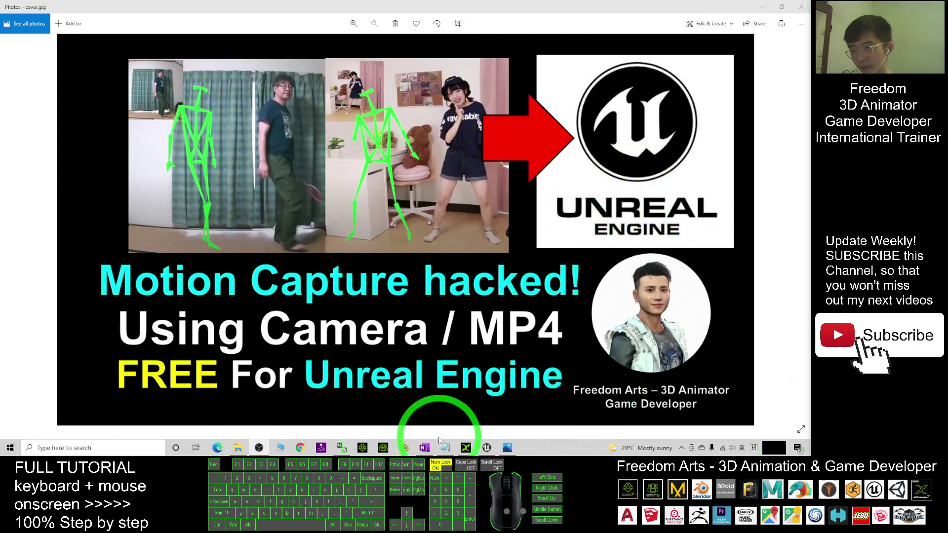
Minimize the Photos window showing cover.jpg to reveal the desktop.
{"action": "left_click", "coordinate": [762, 7]}
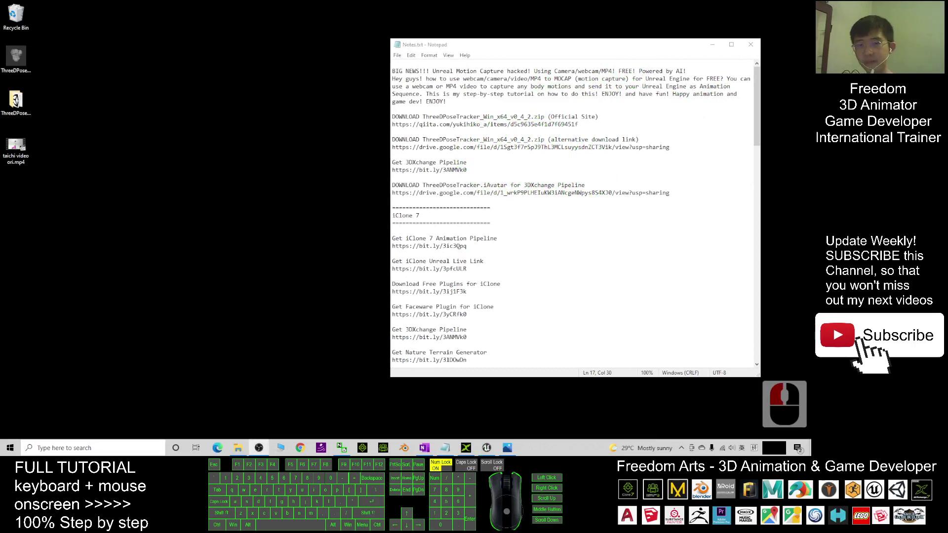
Highlight the official and alternative ThreeDPoseTracker download links in Notes.txt.
{"action": "left_click", "coordinate": [469, 120]}
{"action": "left_click", "coordinate": [395, 119]}
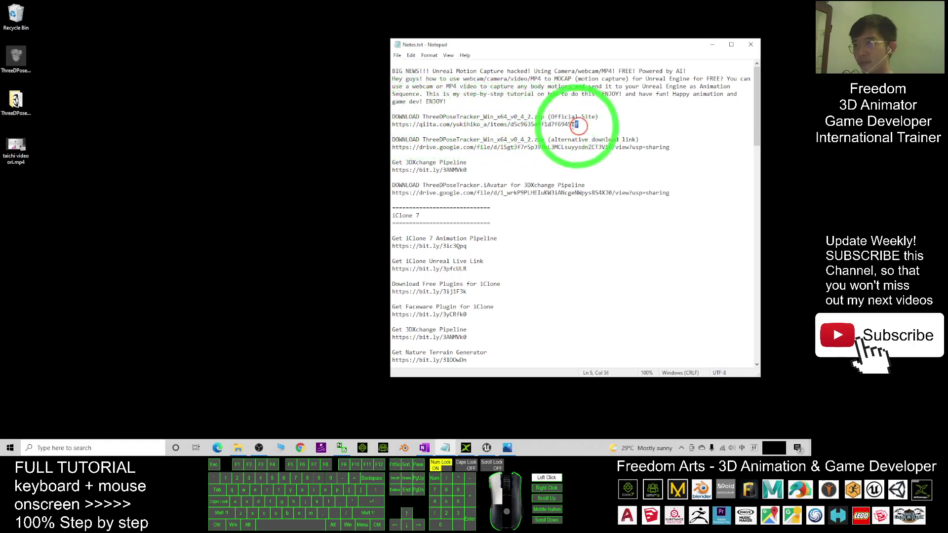
{"action": "left_click_drag", "start_coordinate": [577, 125], "coordinate": [646, 144]}
{"action": "left_click", "coordinate": [393, 147]}
{"action": "left_click", "coordinate": [604, 139]}
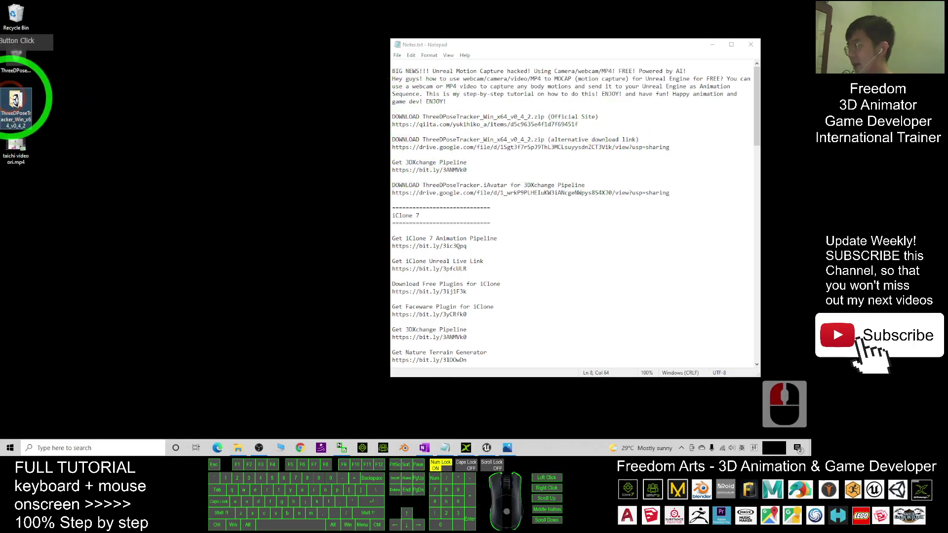
Open the ThreeDPoseTracker_Win_x64_v0_4_2 folder and place its window on the left.
{"action": "double_click", "coordinate": [28, 112]}
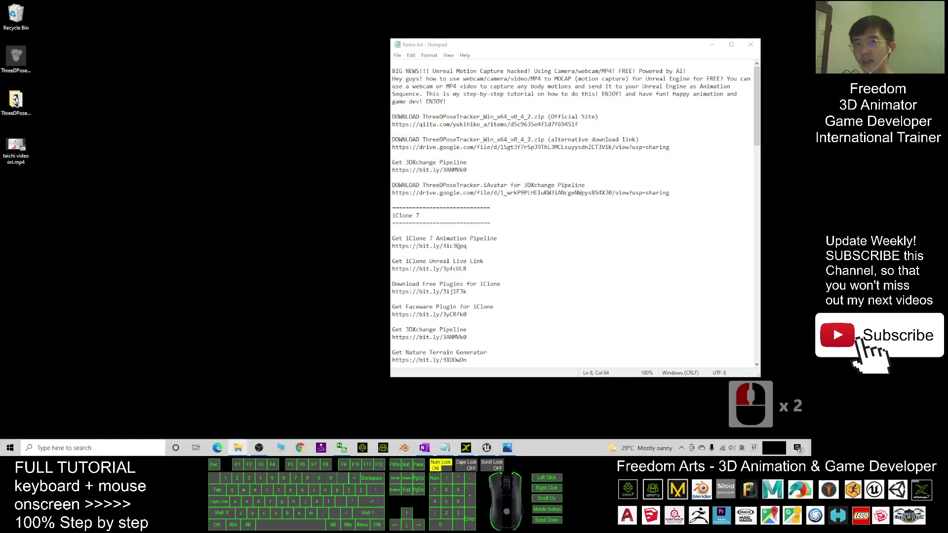
{"action": "left_click_drag", "start_coordinate": [296, 99], "coordinate": [390, 2]}
{"action": "left_click_drag", "start_coordinate": [562, 9], "coordinate": [417, 53]}
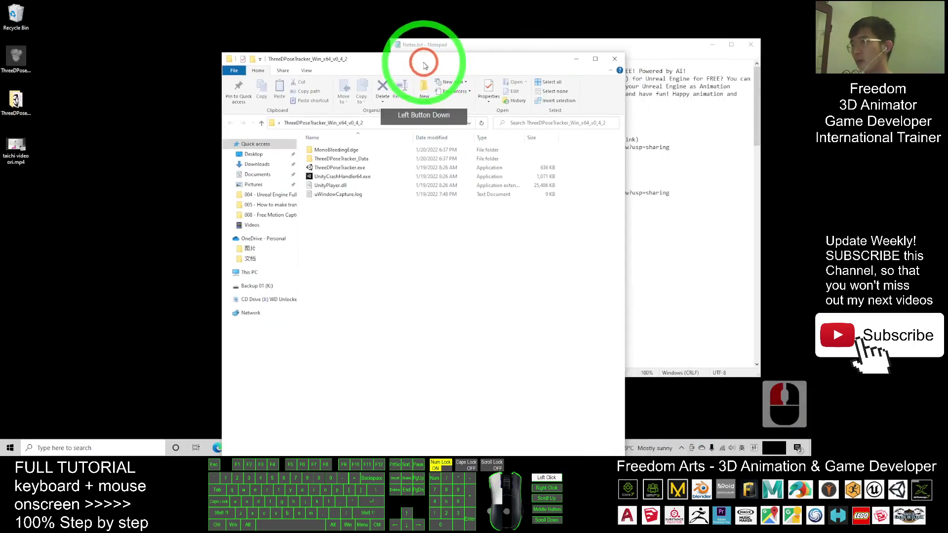
{"action": "double_click", "coordinate": [15, 100]}
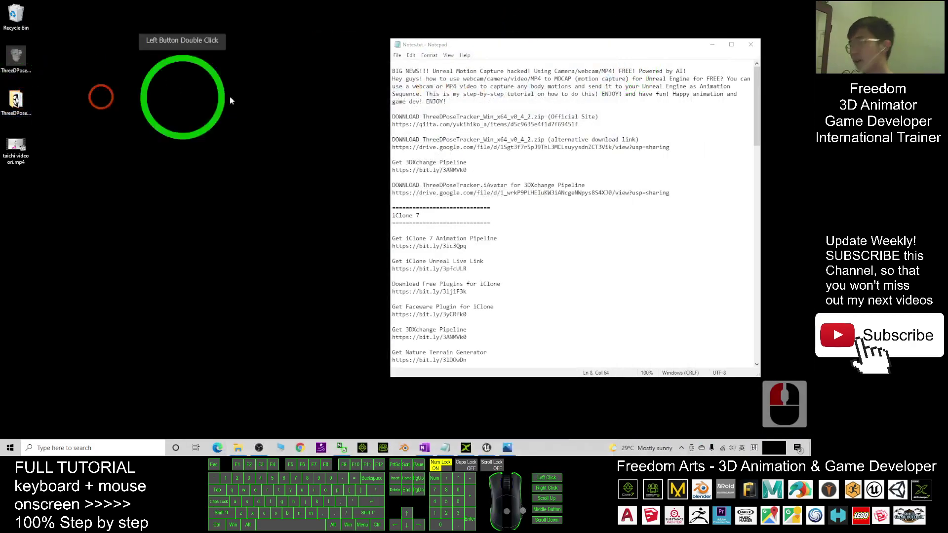
{"action": "left_click_drag", "start_coordinate": [352, 3], "coordinate": [292, 43]}
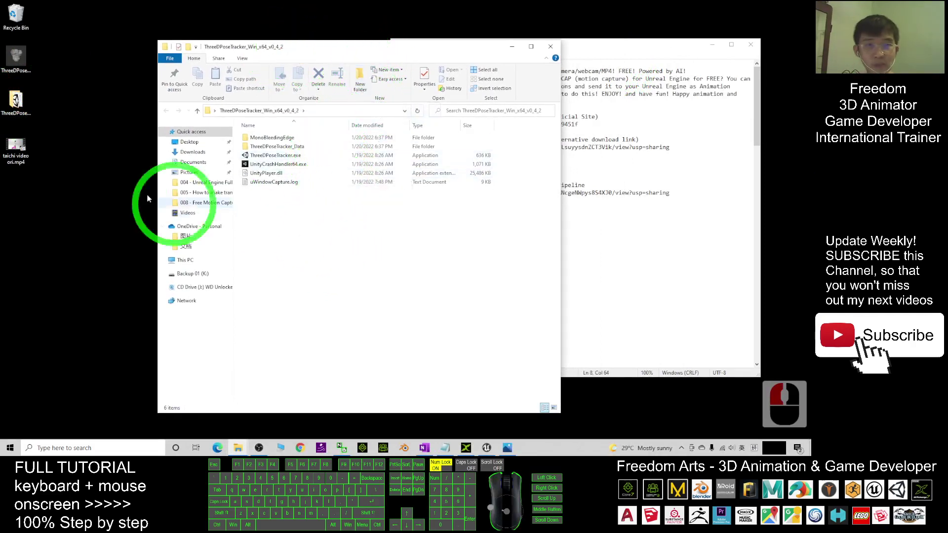
Select the taichi video file on the desktop.
{"action": "left_click", "coordinate": [19, 149]}
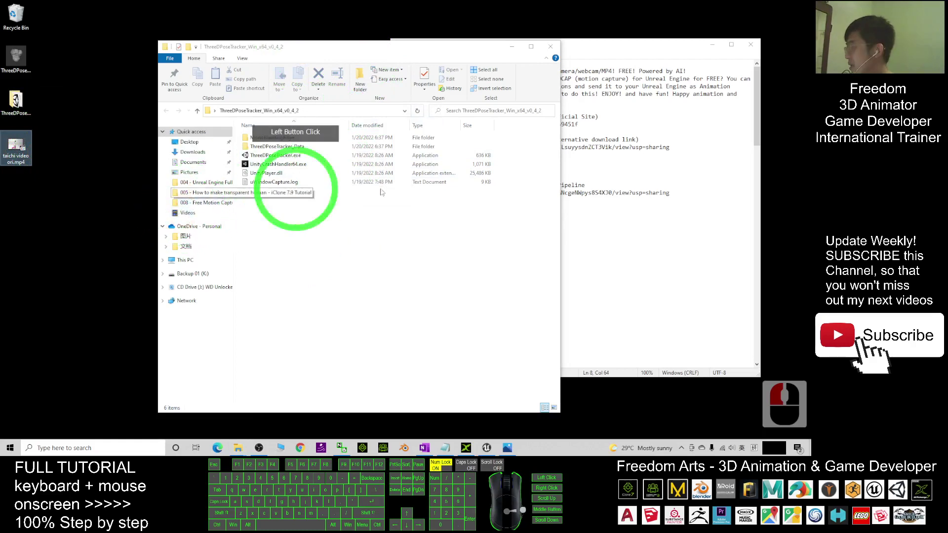
{"action": "left_click", "coordinate": [41, 132]}
{"action": "left_click", "coordinate": [21, 145]}
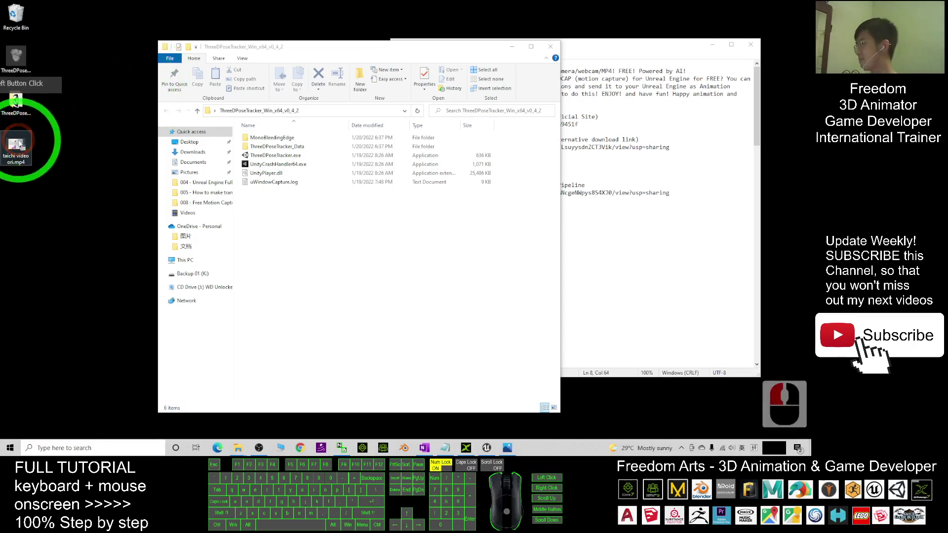
{"action": "left_click", "coordinate": [92, 95]}
{"action": "left_click", "coordinate": [19, 156]}
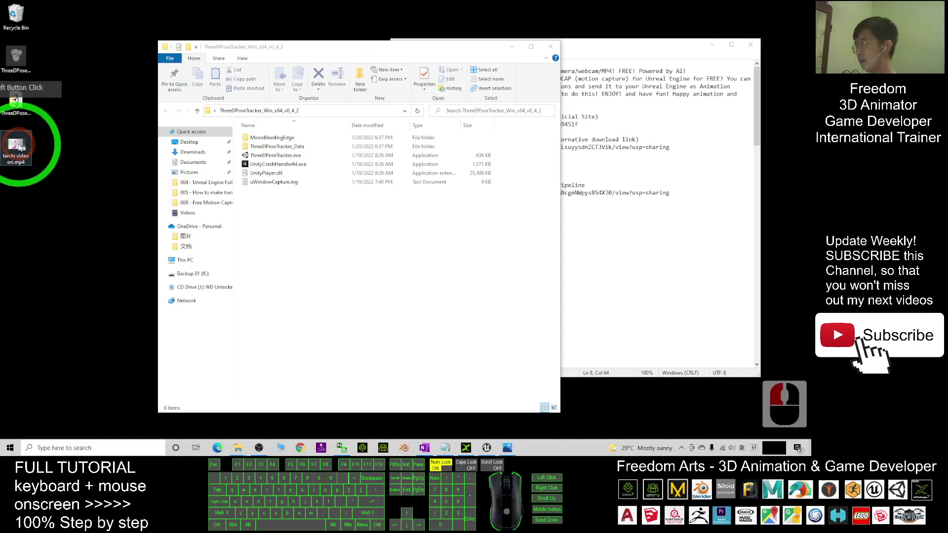
{"action": "double_click", "coordinate": [18, 151]}
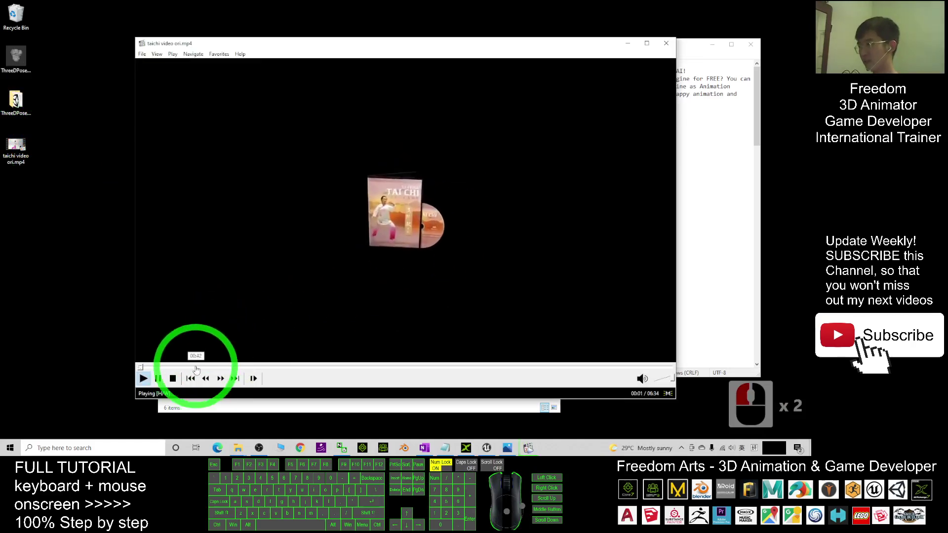
{"action": "left_click", "coordinate": [200, 368]}
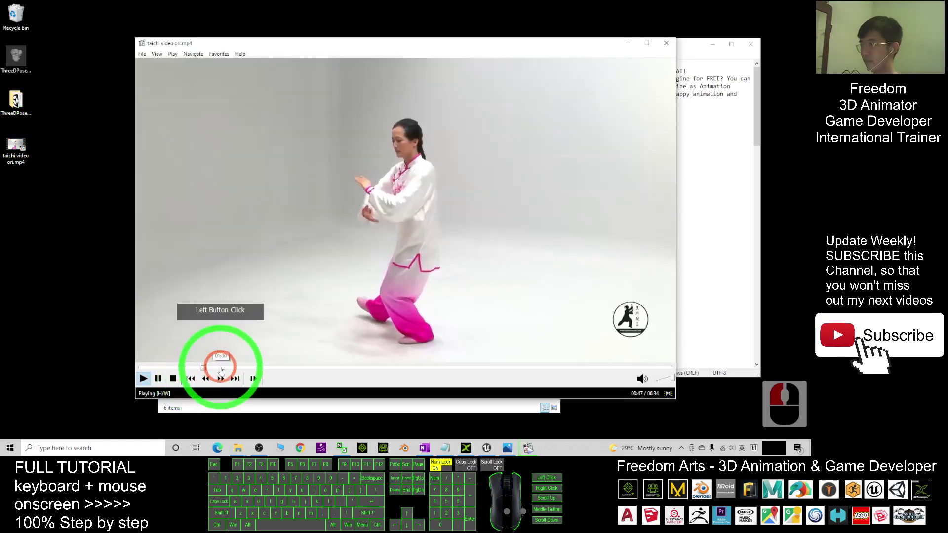
{"action": "left_click", "coordinate": [257, 367]}
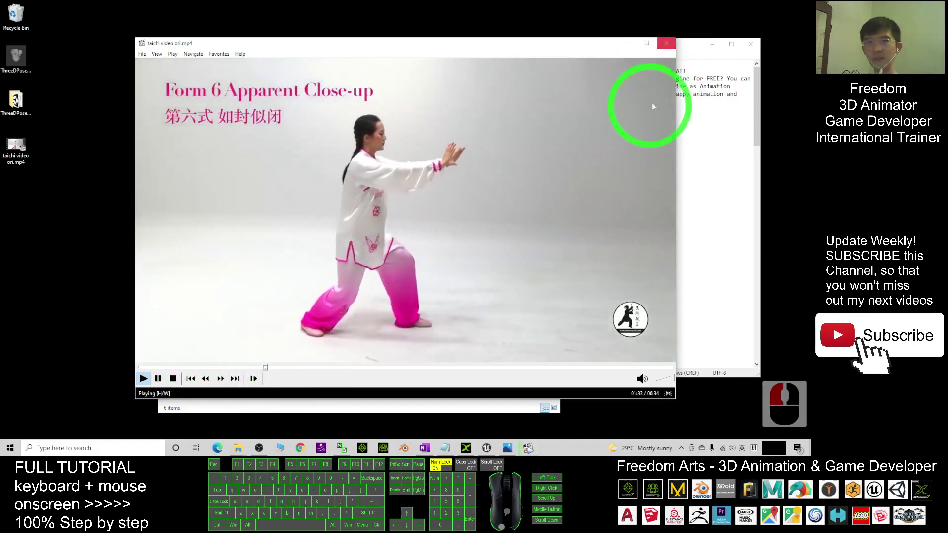
{"action": "left_click", "coordinate": [666, 43]}
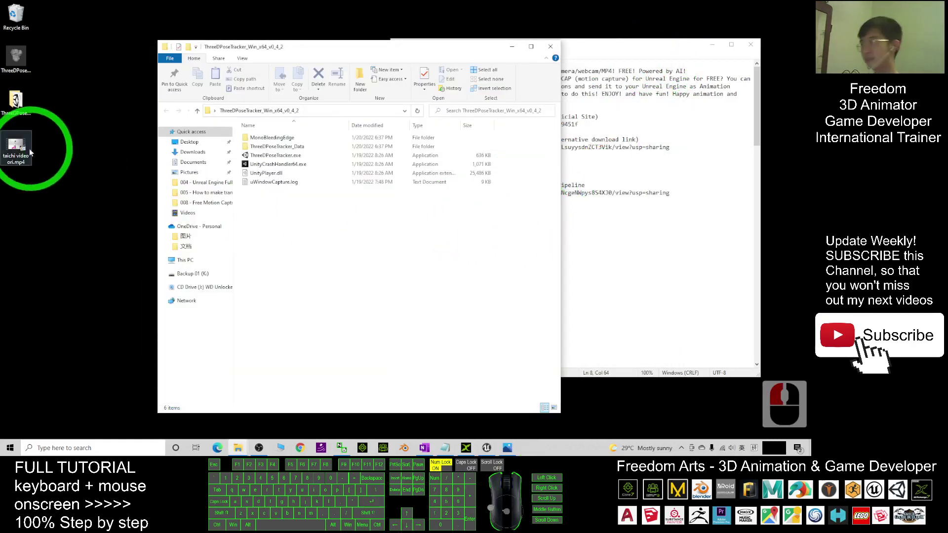
Launch ThreeDPoseTracker.exe and keep Movie File as the source device.
{"action": "left_click", "coordinate": [15, 163]}
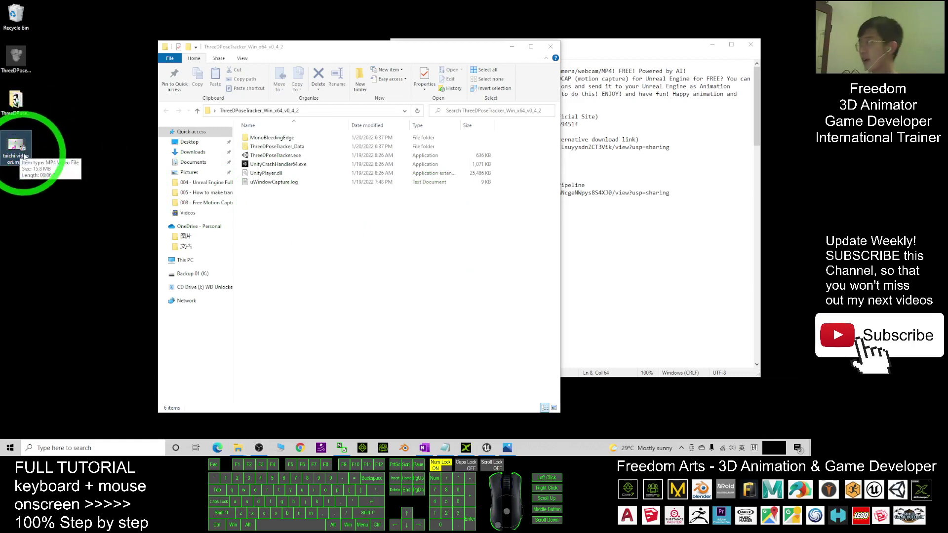
{"action": "double_click", "coordinate": [275, 156]}
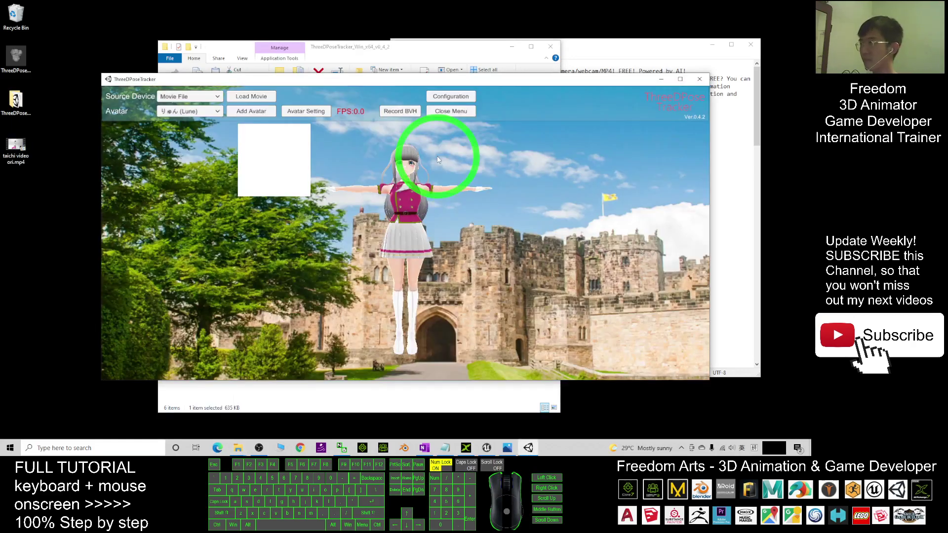
{"action": "left_click_drag", "start_coordinate": [439, 85], "coordinate": [446, 80]}
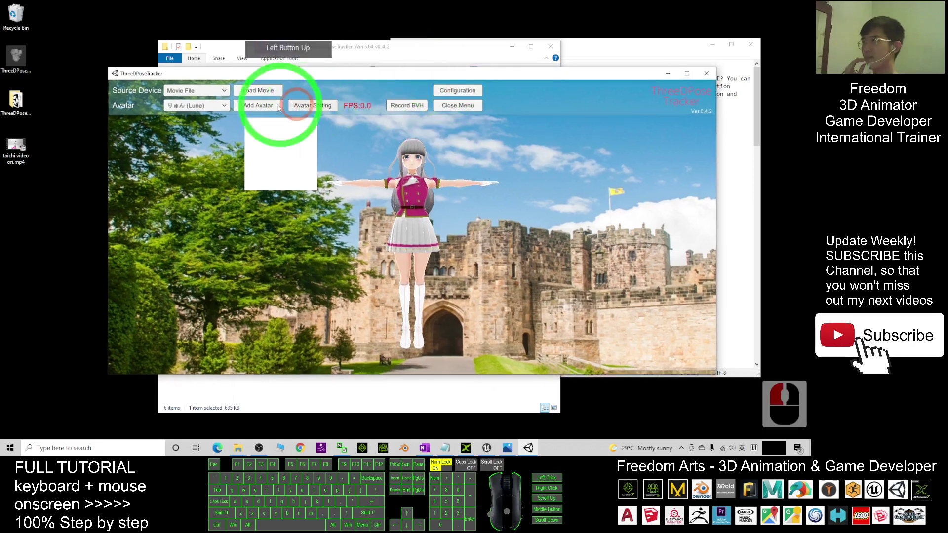
{"action": "left_click", "coordinate": [223, 92]}
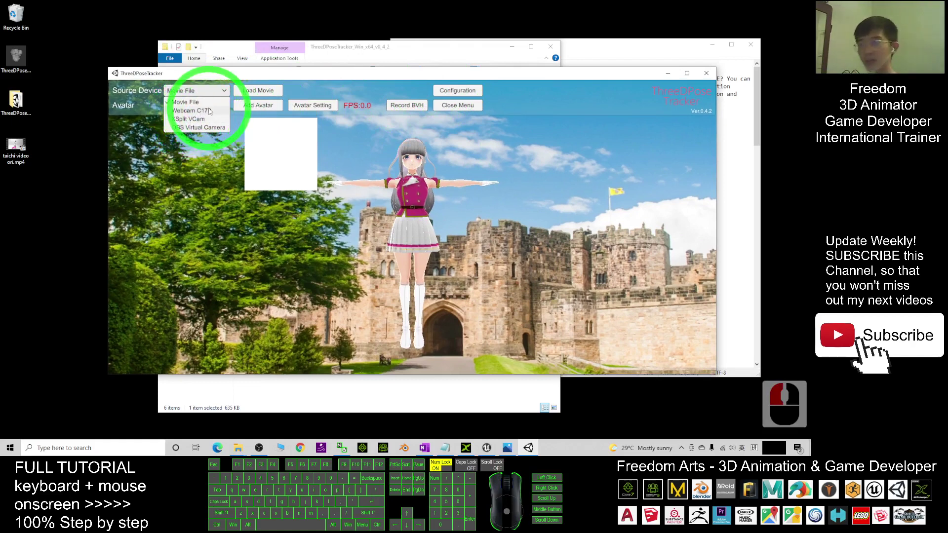
{"action": "left_click", "coordinate": [195, 103]}
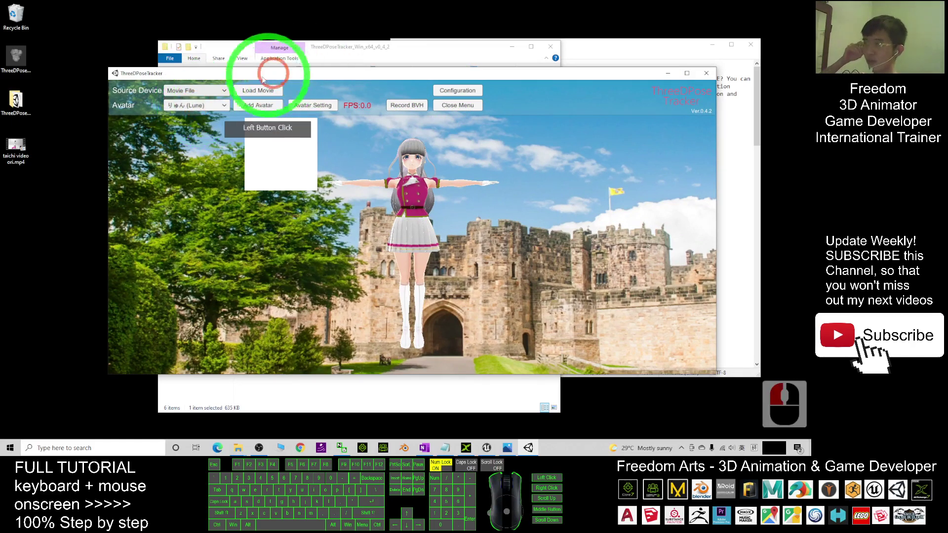
Load taichi video ori.mp4 from the Desktop into the tracker.
{"action": "left_click", "coordinate": [256, 91]}
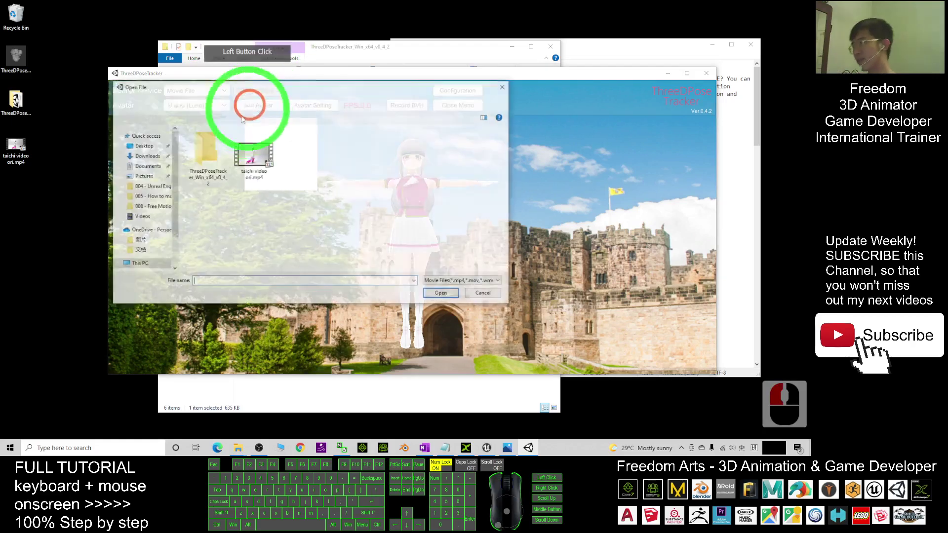
{"action": "left_click", "coordinate": [25, 151]}
{"action": "left_click", "coordinate": [259, 148]}
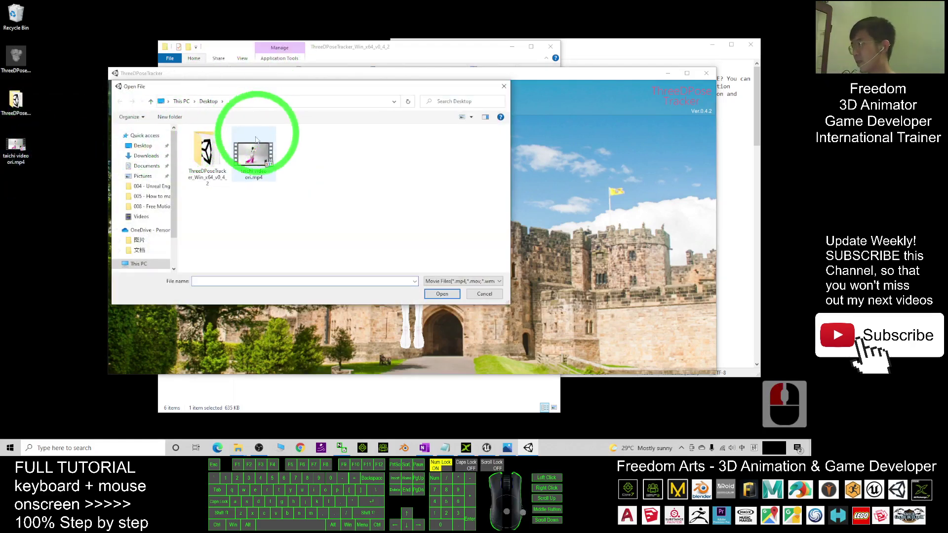
{"action": "left_click", "coordinate": [142, 145]}
{"action": "left_click", "coordinate": [260, 163]}
{"action": "left_click", "coordinate": [258, 159]}
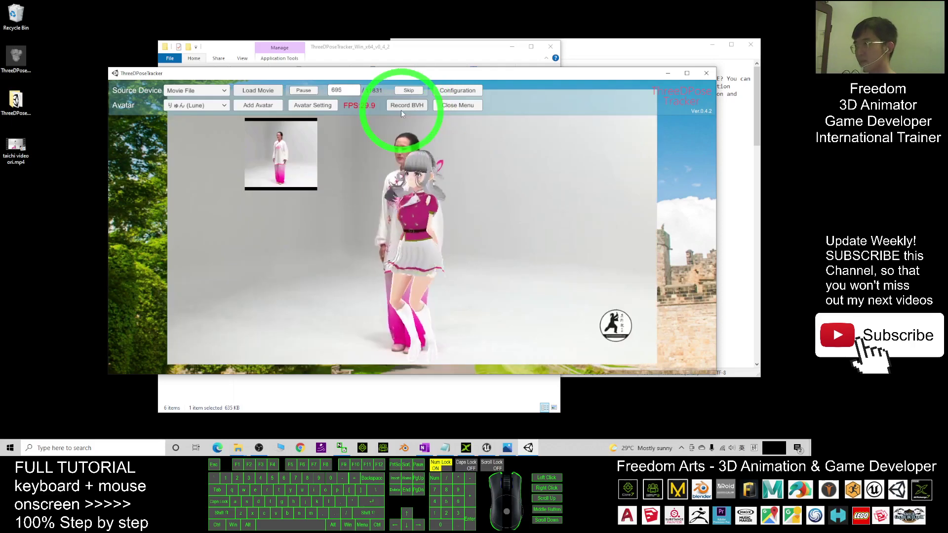
Record the tai chi motion as BVH and save it as motion.bvh on the Desktop.
{"action": "left_click", "coordinate": [400, 107]}
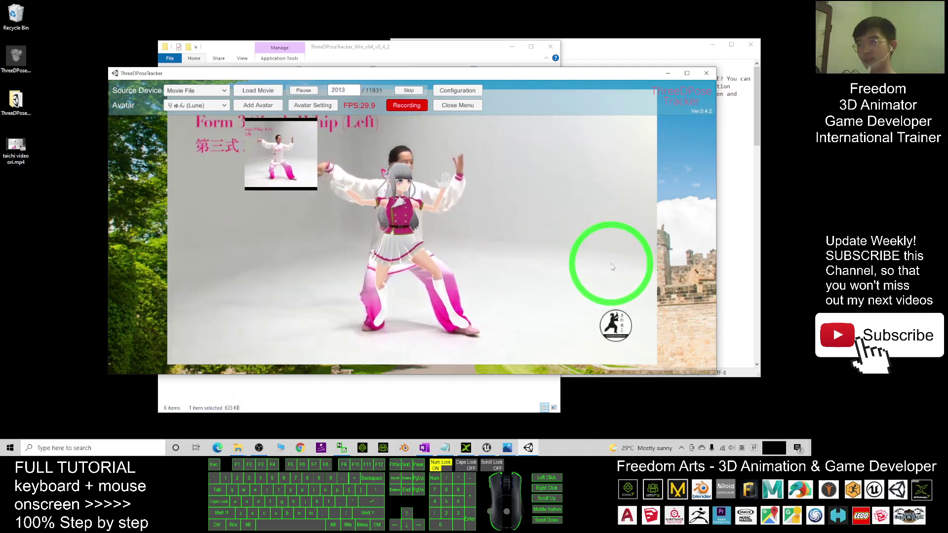
{"action": "left_click", "coordinate": [404, 106]}
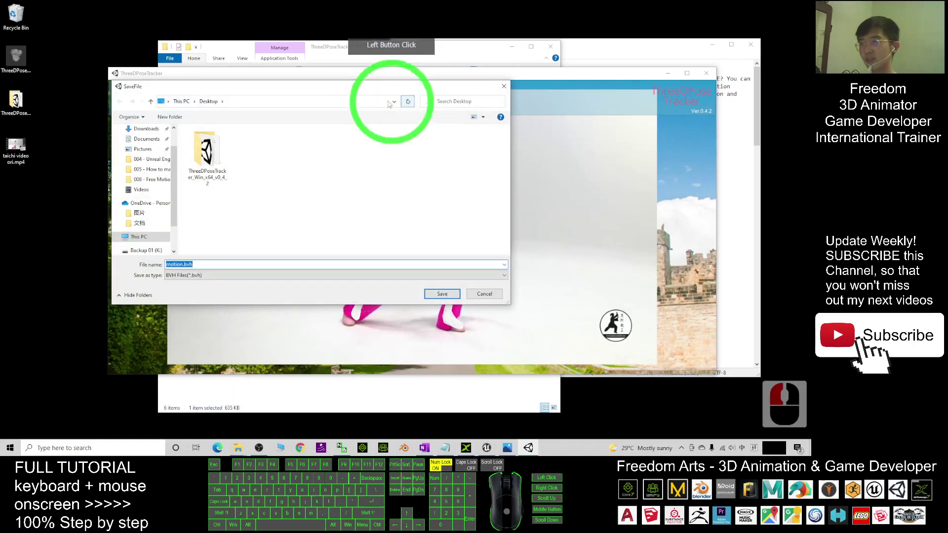
{"action": "left_click_drag", "start_coordinate": [352, 88], "coordinate": [413, 108]}
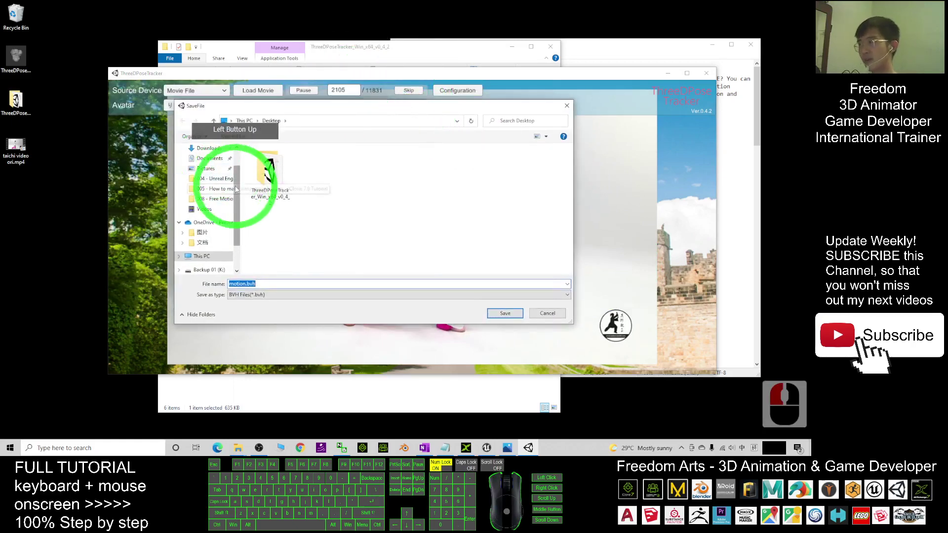
{"action": "left_click", "coordinate": [270, 296]}
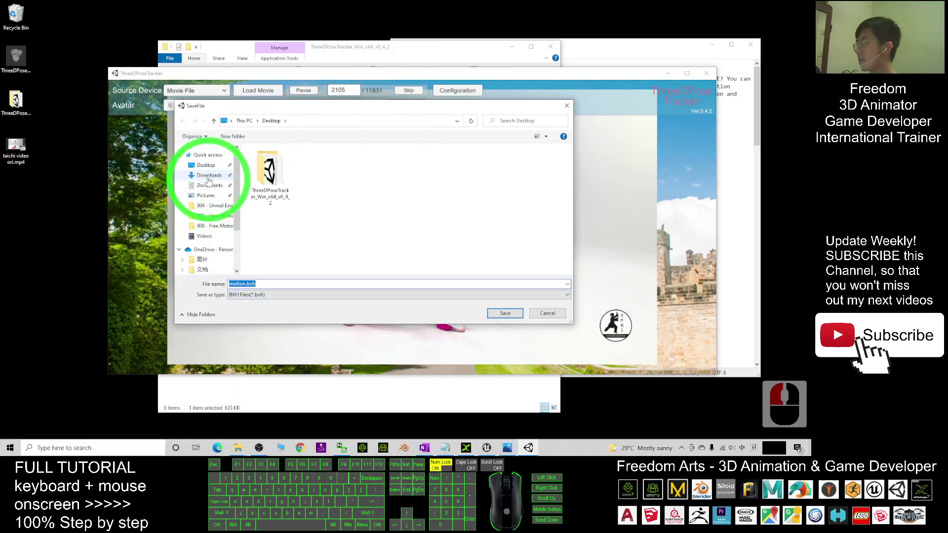
{"action": "left_click", "coordinate": [505, 313]}
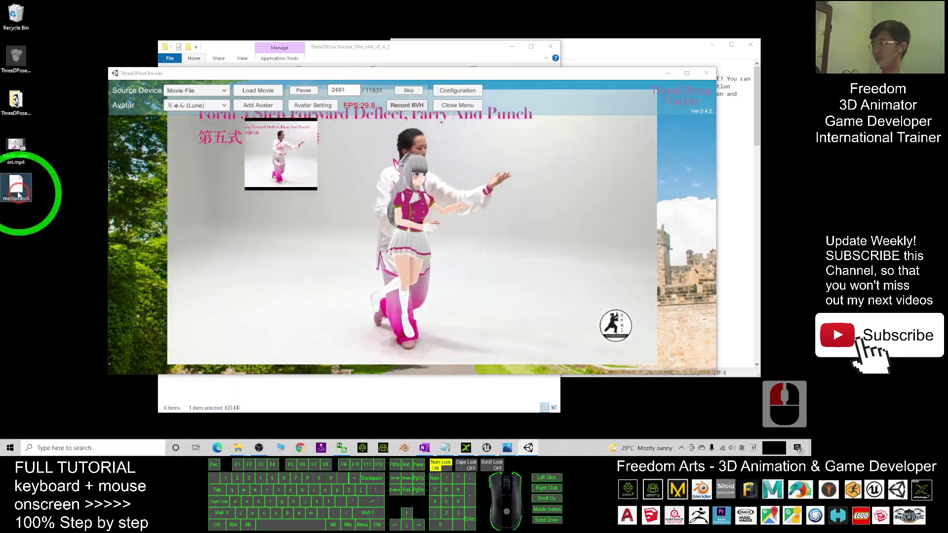
Close ThreeDPoseTracker, leaving the program folder showing.
{"action": "left_click", "coordinate": [24, 190]}
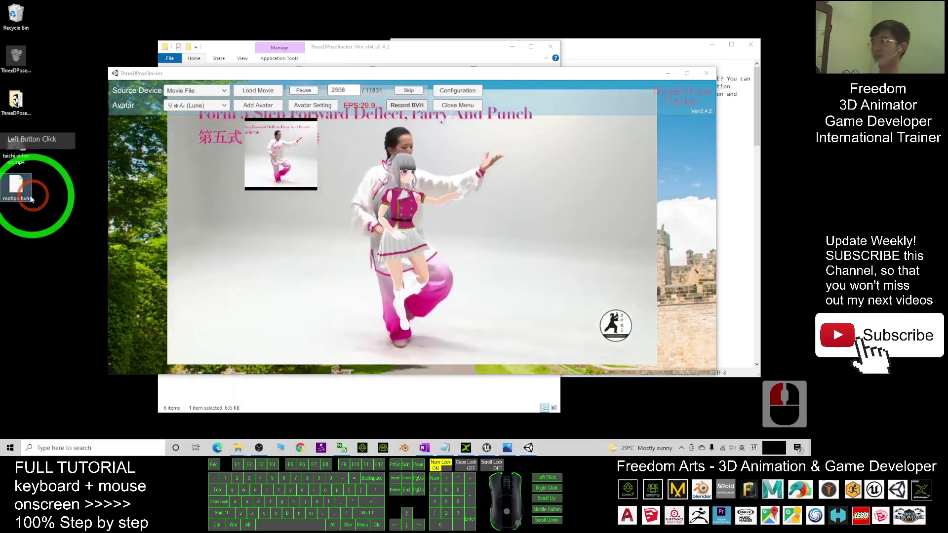
{"action": "left_click", "coordinate": [706, 73]}
{"action": "left_click", "coordinate": [389, 283]}
Rename the desktop motion.bvh file to taichi.bvh.
{"action": "left_click", "coordinate": [17, 190]}
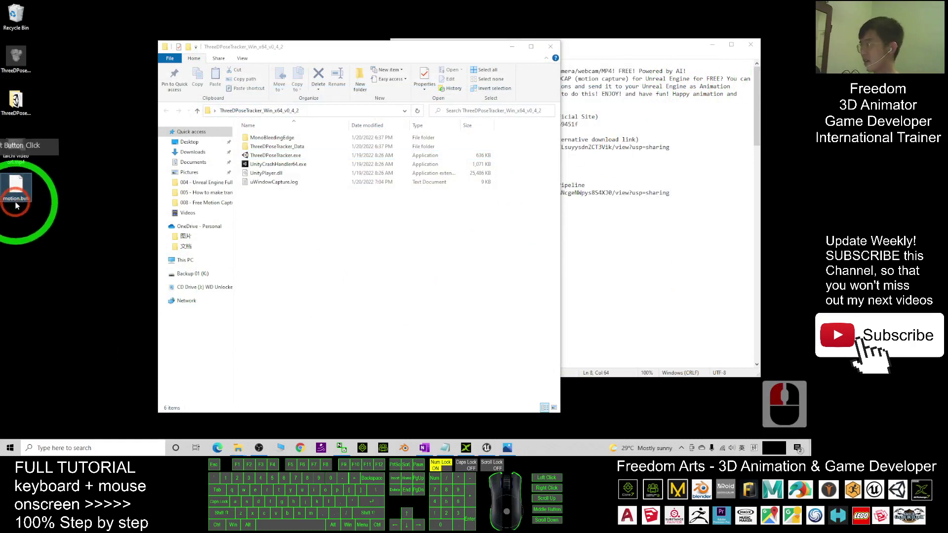
{"action": "key", "text": "F2"}
{"action": "type", "text": "ta"}
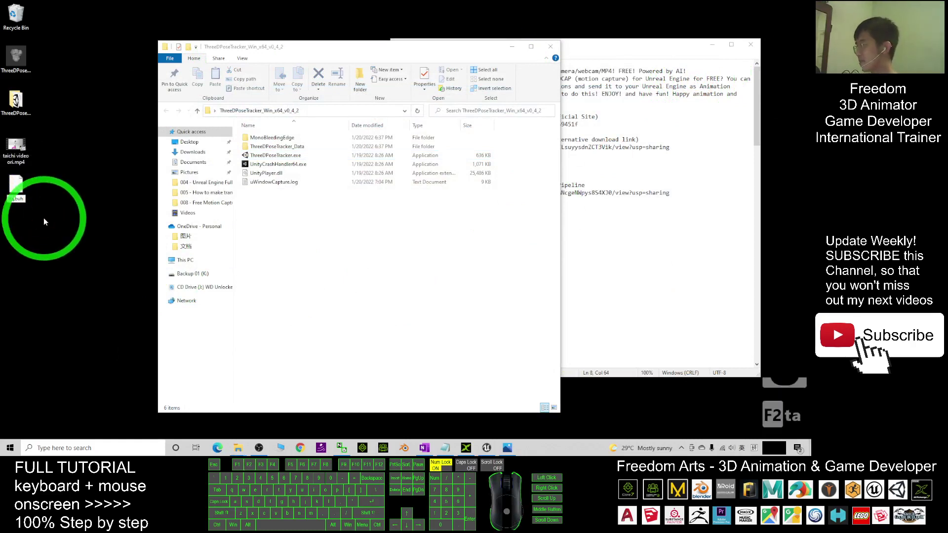
{"action": "type", "text": "ichi"}
{"action": "key", "text": "Return"}
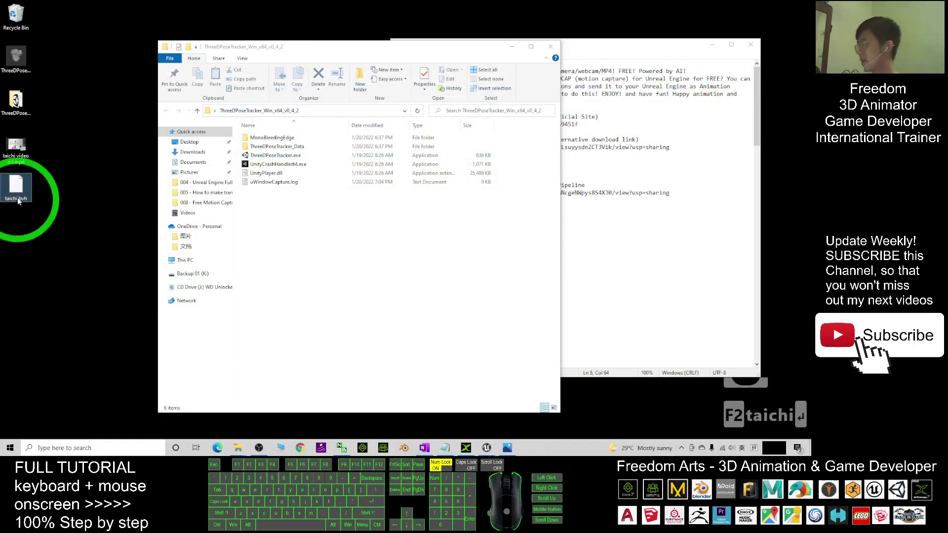
Close the ThreeDPoseTracker folder window.
{"action": "left_click", "coordinate": [529, 260]}
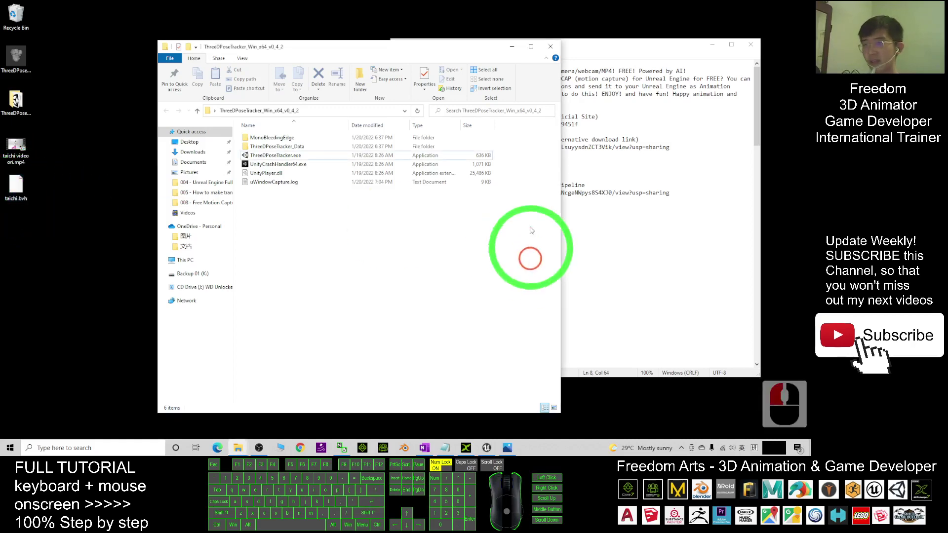
{"action": "left_click", "coordinate": [520, 52]}
{"action": "left_click", "coordinate": [550, 46]}
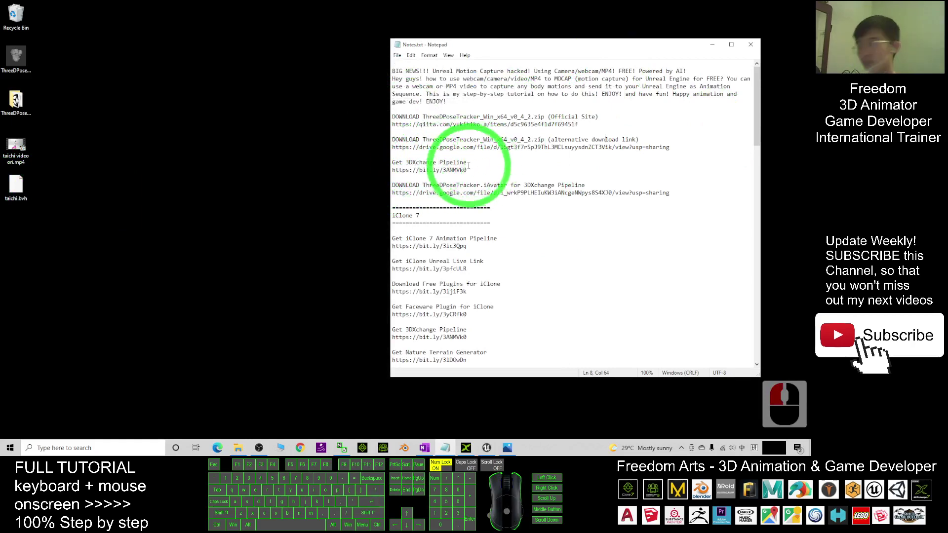
Select the ThreeDPoseTracker.iAvatar Google Drive link in Notes.txt.
{"action": "left_click", "coordinate": [466, 448]}
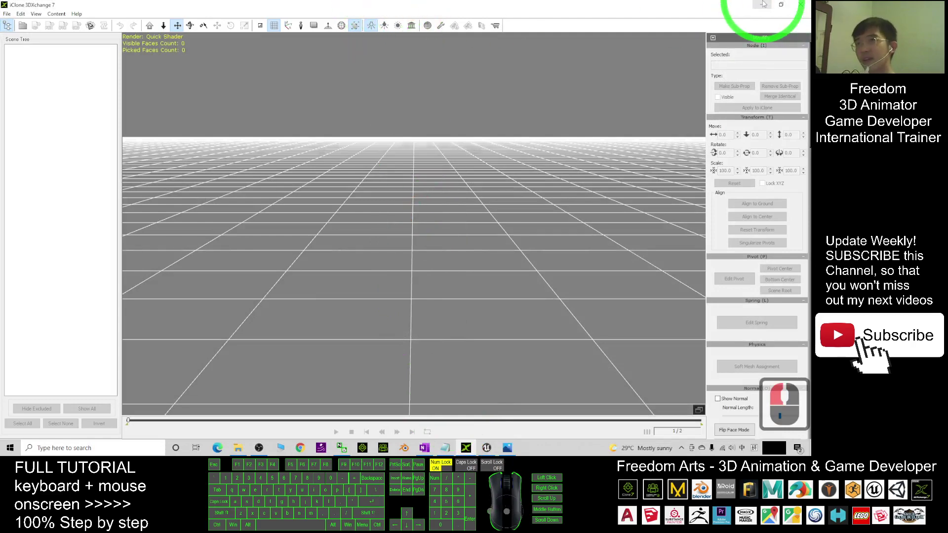
{"action": "left_click", "coordinate": [763, 4]}
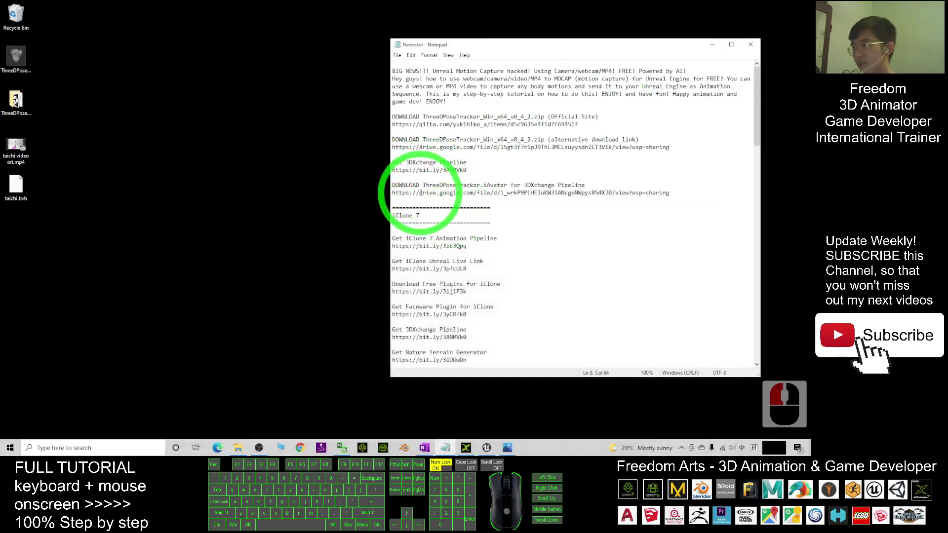
{"action": "left_click_drag", "start_coordinate": [394, 185], "coordinate": [572, 185]}
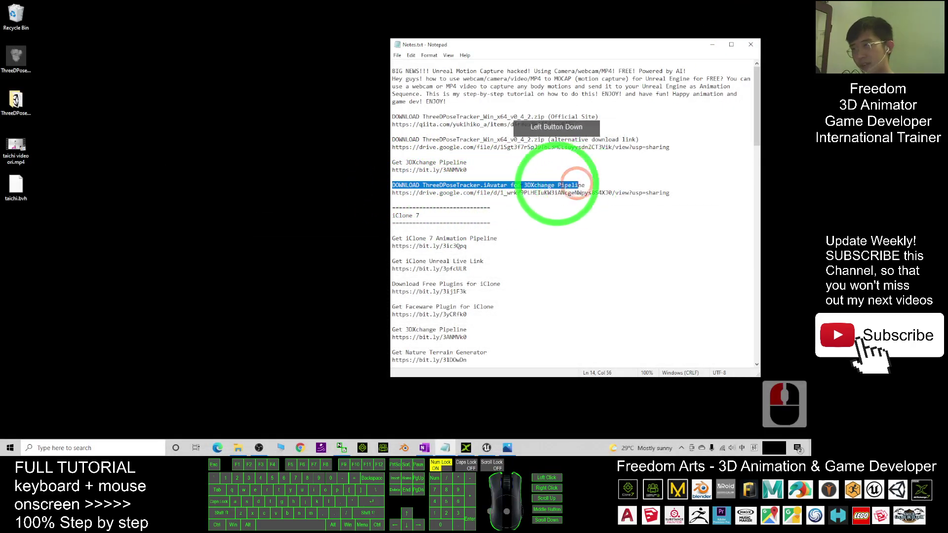
{"action": "left_click", "coordinate": [434, 185]}
{"action": "left_click_drag", "start_coordinate": [428, 184], "coordinate": [485, 188]}
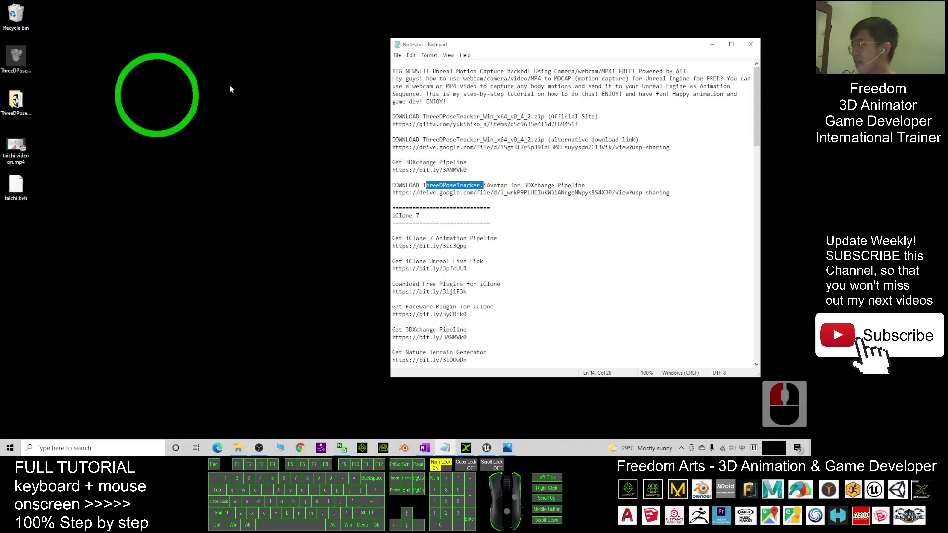
{"action": "left_click_drag", "start_coordinate": [394, 193], "coordinate": [676, 195]}
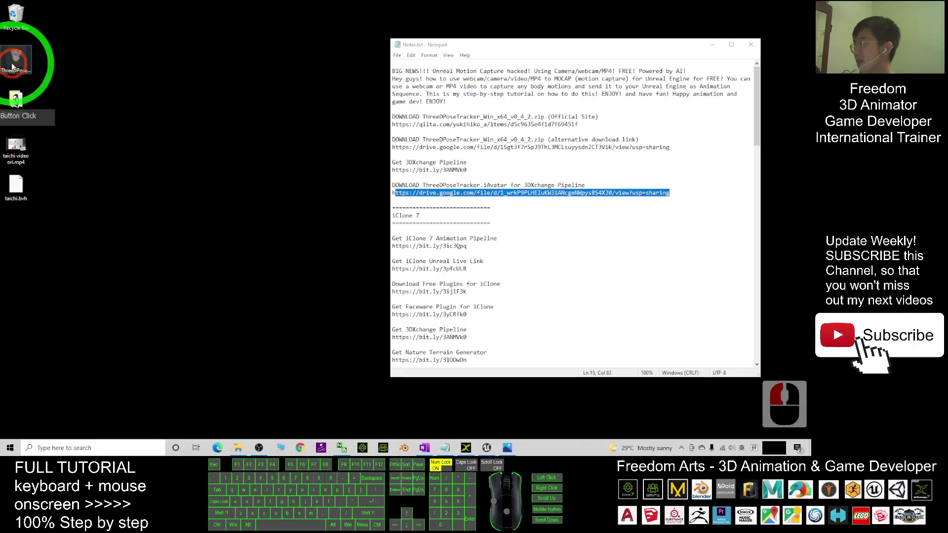
Import ThreeDPoseTracker.iAvatar from the desktop into the 3DXchange viewport.
{"action": "double_click", "coordinate": [20, 84]}
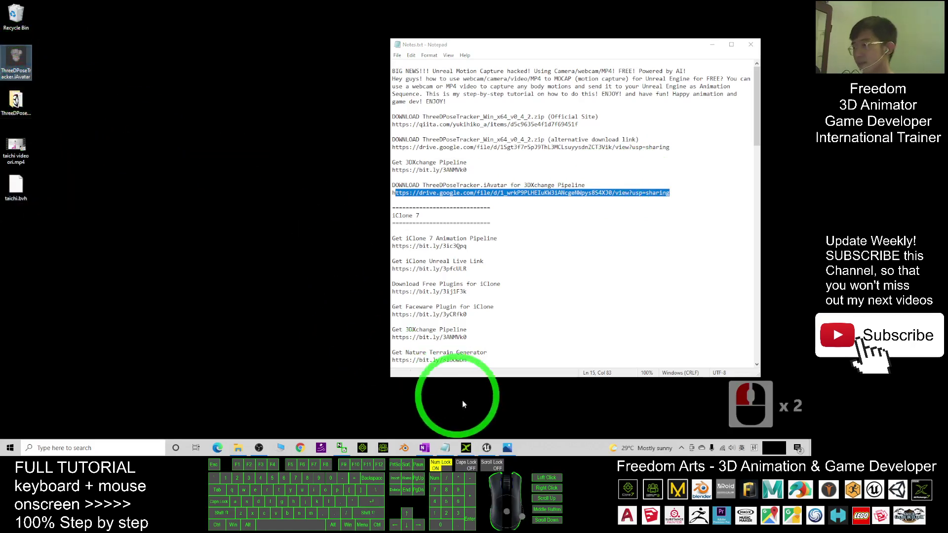
{"action": "left_click", "coordinate": [469, 455]}
{"action": "left_click_drag", "start_coordinate": [325, 5], "coordinate": [323, 52]}
{"action": "left_click", "coordinate": [24, 72]}
{"action": "left_click_drag", "start_coordinate": [24, 72], "coordinate": [340, 222]}
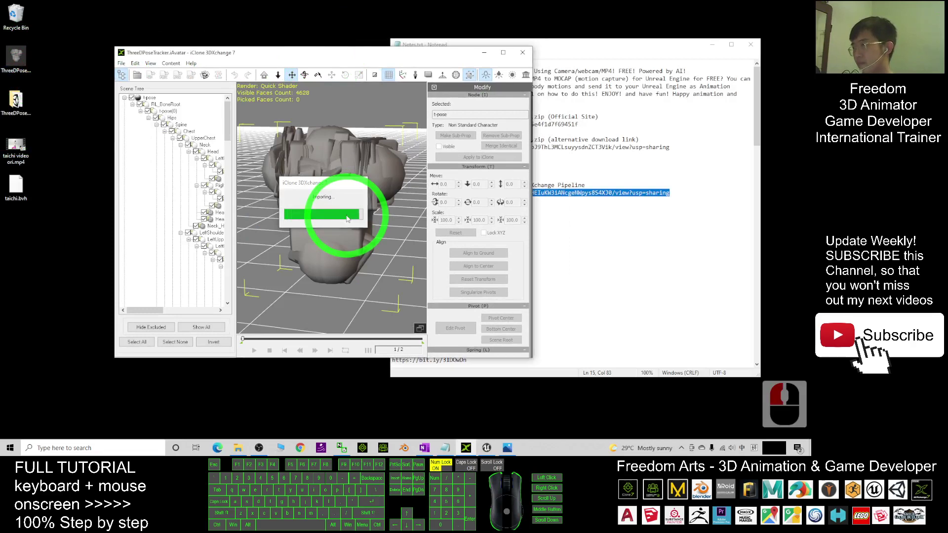
Arrange the notes and 3DXchange windows side by side.
{"action": "left_click", "coordinate": [612, 45]}
{"action": "left_click_drag", "start_coordinate": [612, 46], "coordinate": [652, 38]}
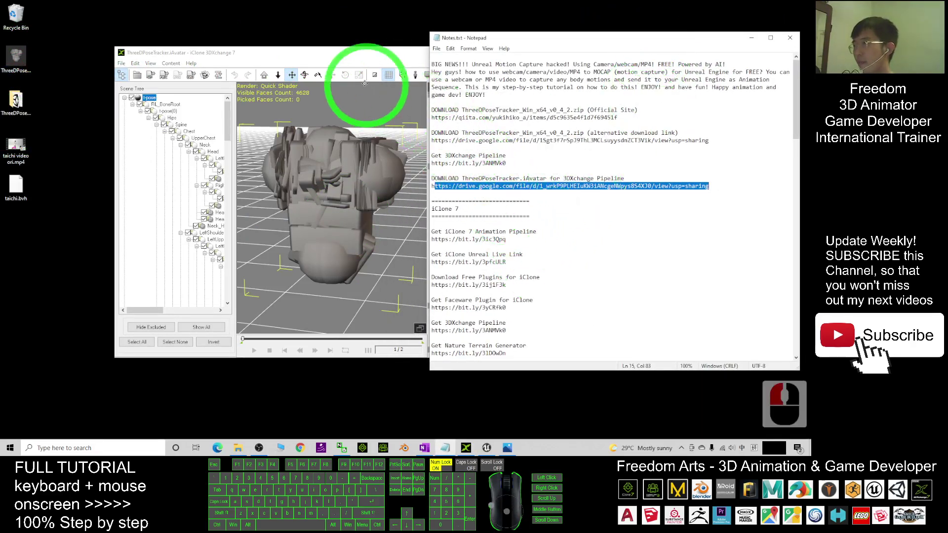
{"action": "left_click_drag", "start_coordinate": [375, 49], "coordinate": [417, 34]}
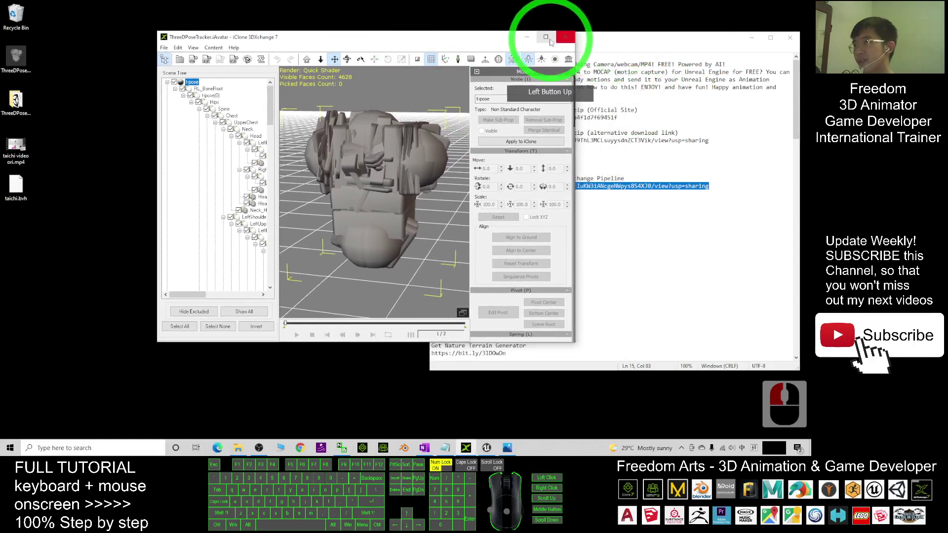
{"action": "left_click_drag", "start_coordinate": [571, 95], "coordinate": [530, 92]}
Drag taichi.bvh into the Motion Library and convert it for the character.
{"action": "scroll", "coordinate": [533, 148], "scroll_direction": "up", "scroll_amount": 2}
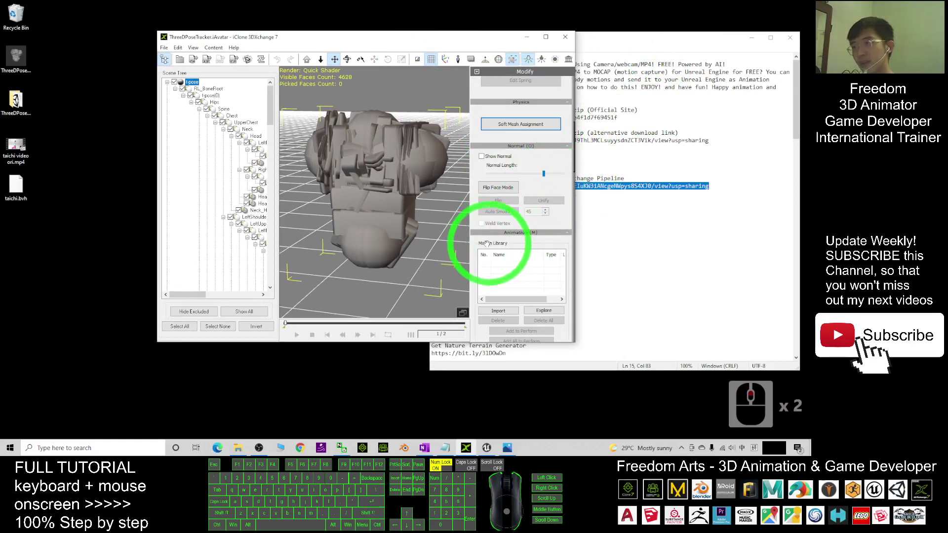
{"action": "scroll", "coordinate": [572, 129], "scroll_direction": "down", "scroll_amount": 2}
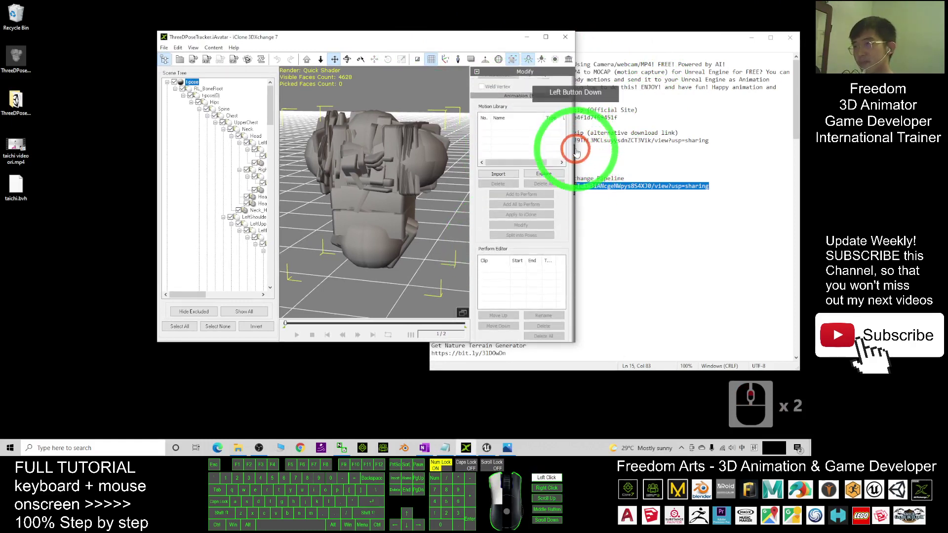
{"action": "left_click", "coordinate": [15, 194]}
{"action": "left_click_drag", "start_coordinate": [15, 194], "coordinate": [525, 157]}
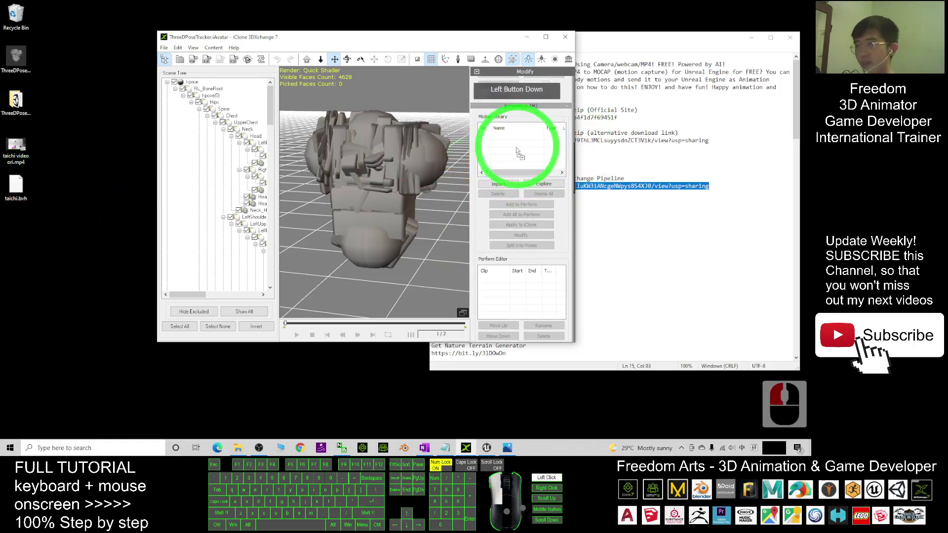
{"action": "left_click_drag", "start_coordinate": [517, 151], "coordinate": [519, 153]}
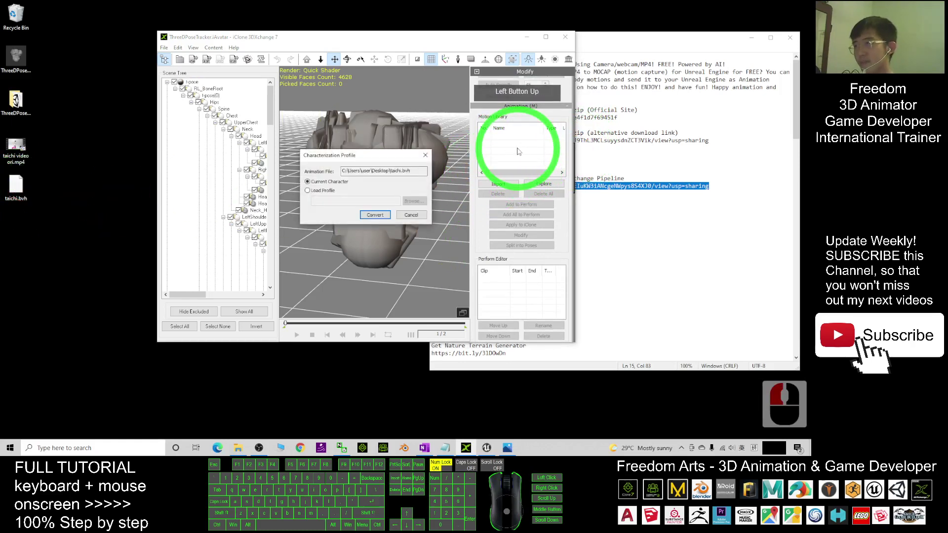
{"action": "left_click", "coordinate": [375, 215]}
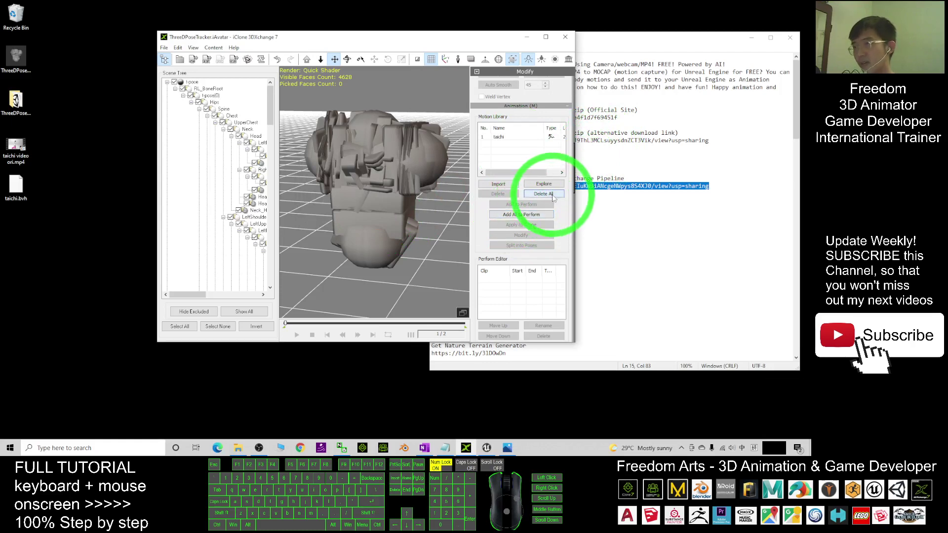
Clear the library, reload and convert taichi.bvh, then add it to Perform as a 1–2743 clip.
{"action": "left_click", "coordinate": [552, 195]}
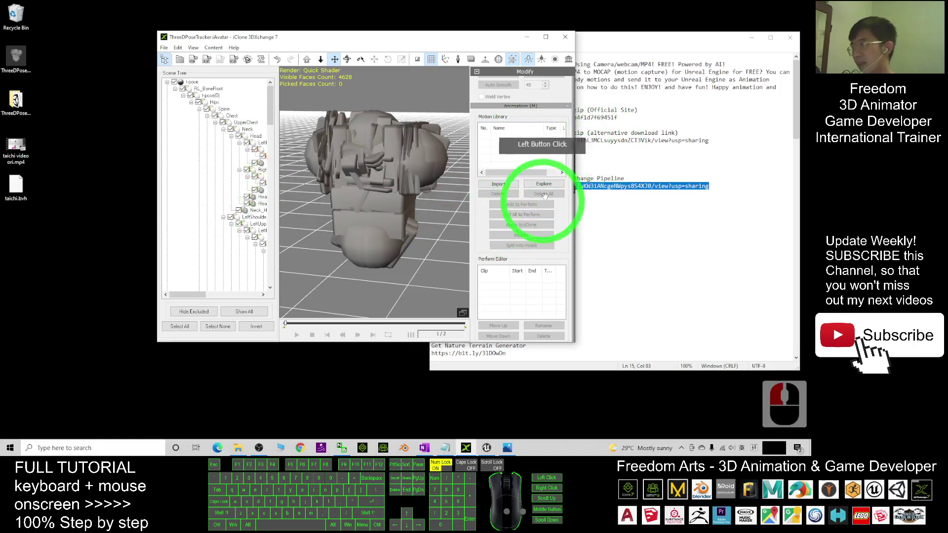
{"action": "left_click_drag", "start_coordinate": [15, 186], "coordinate": [526, 153]}
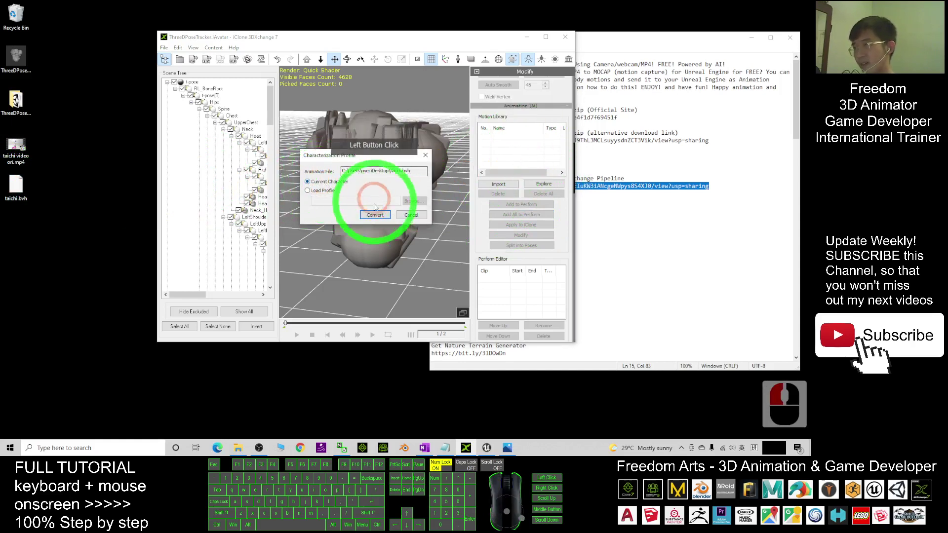
{"action": "left_click", "coordinate": [375, 215]}
{"action": "left_click", "coordinate": [527, 142]}
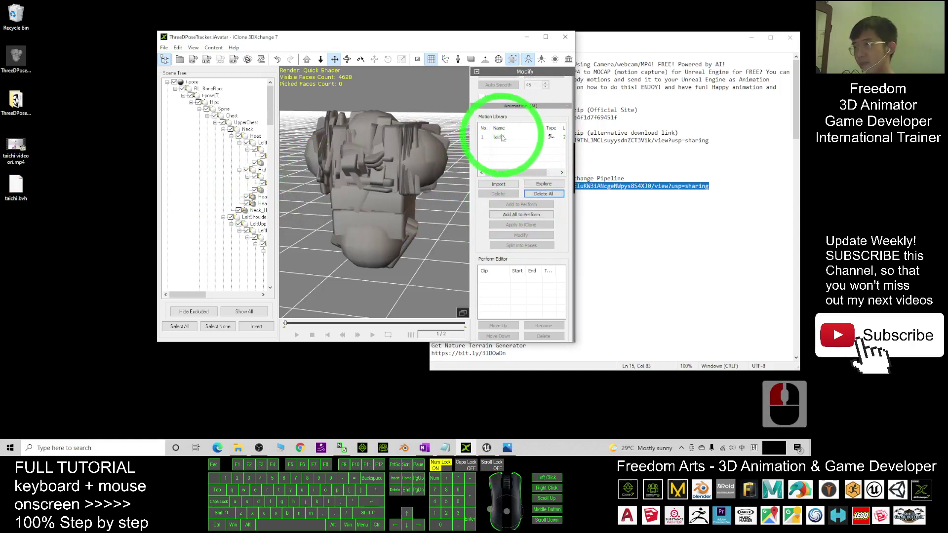
{"action": "left_click", "coordinate": [499, 138]}
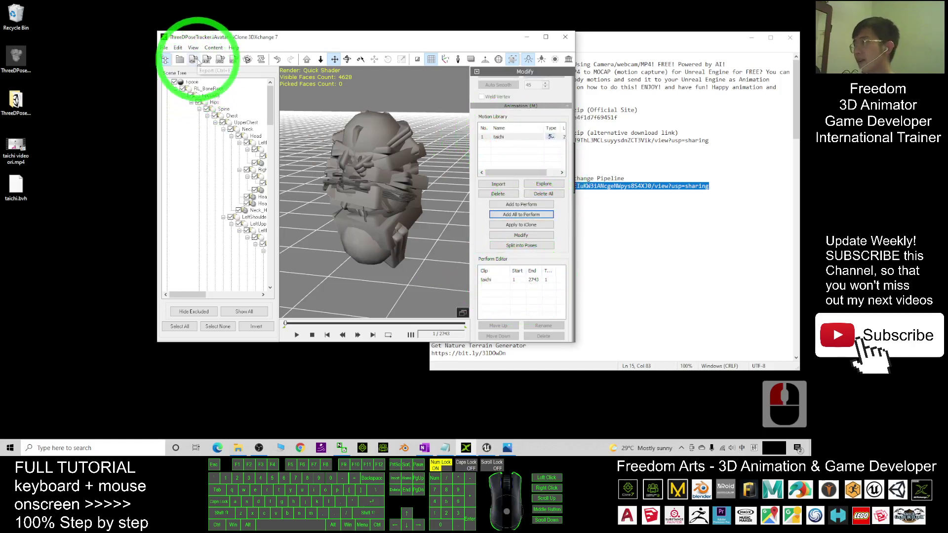
Export only the taichi animation, without geometry, as taichi.rlMotion to the Desktop.
{"action": "left_click", "coordinate": [193, 61]}
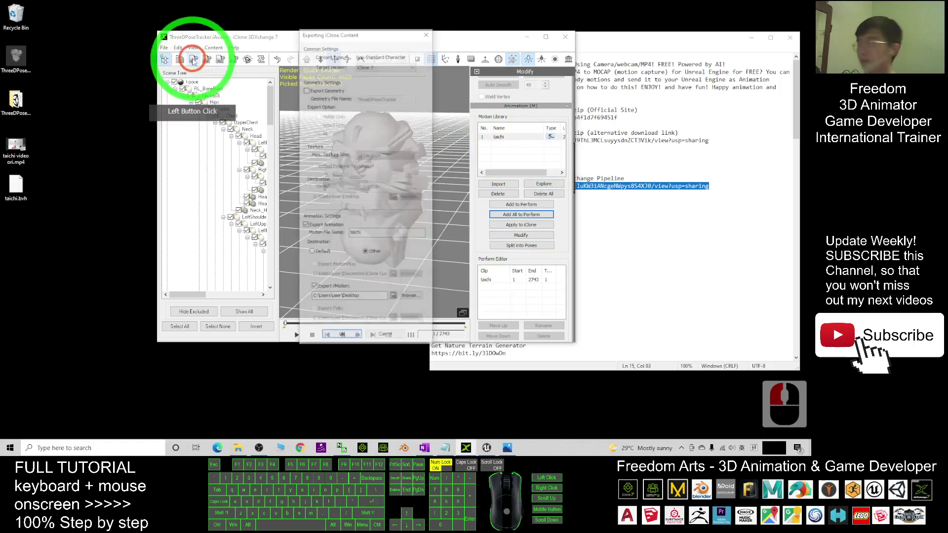
{"action": "left_click", "coordinate": [306, 89]}
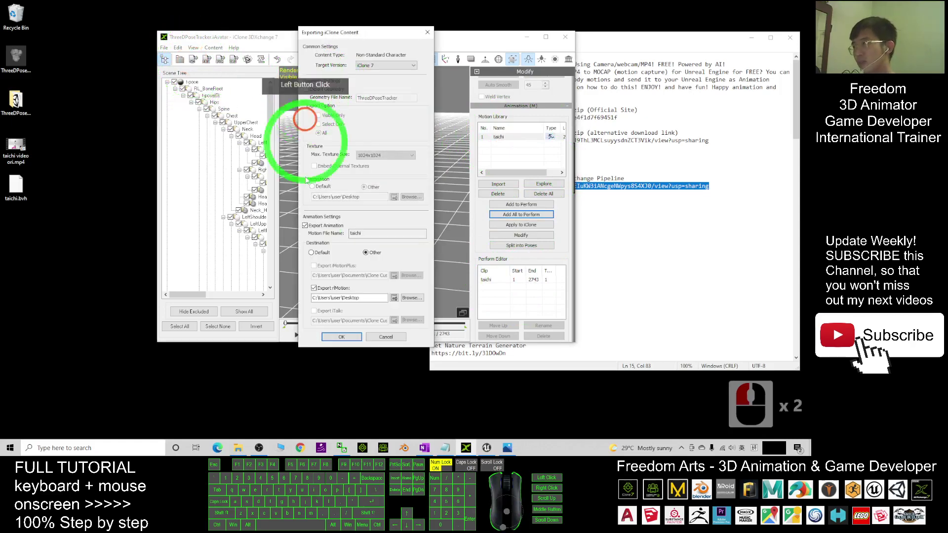
{"action": "left_click", "coordinate": [305, 225]}
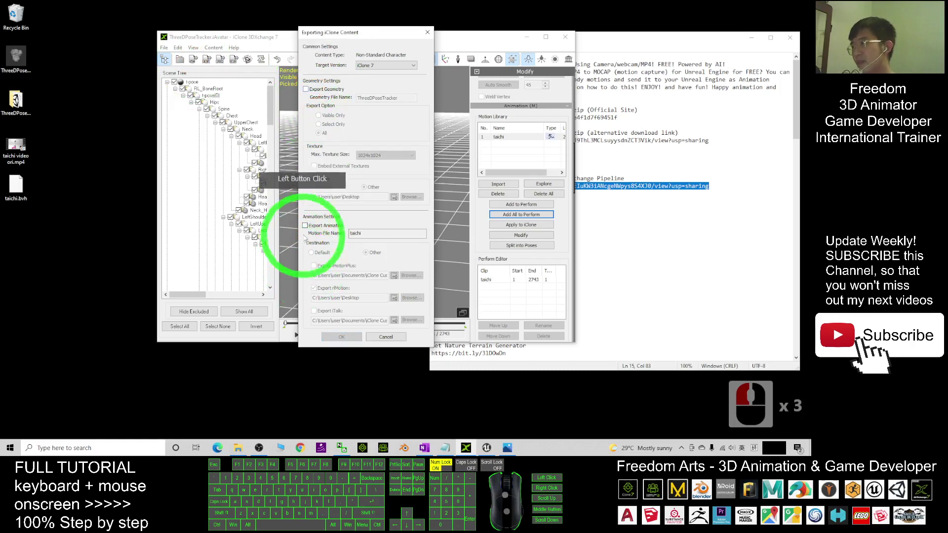
{"action": "left_click", "coordinate": [326, 226]}
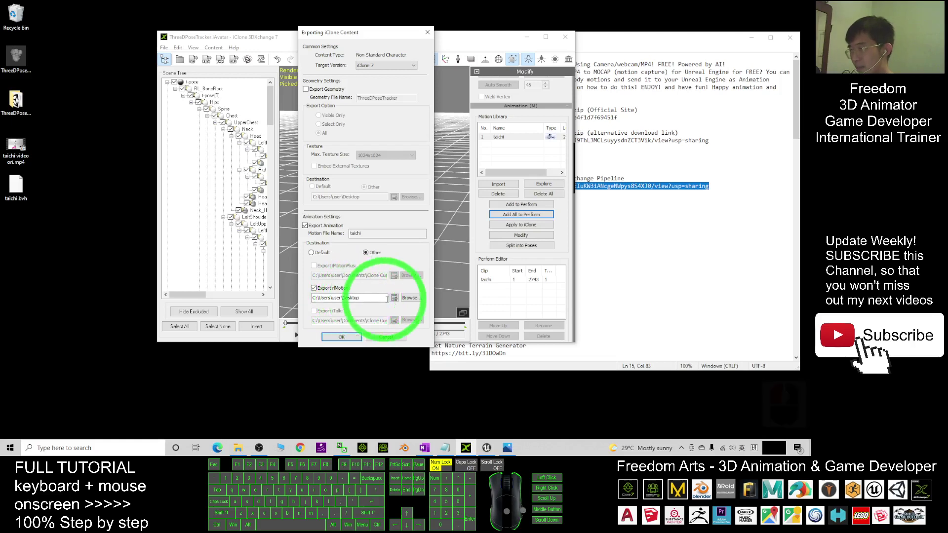
{"action": "left_click", "coordinate": [411, 297]}
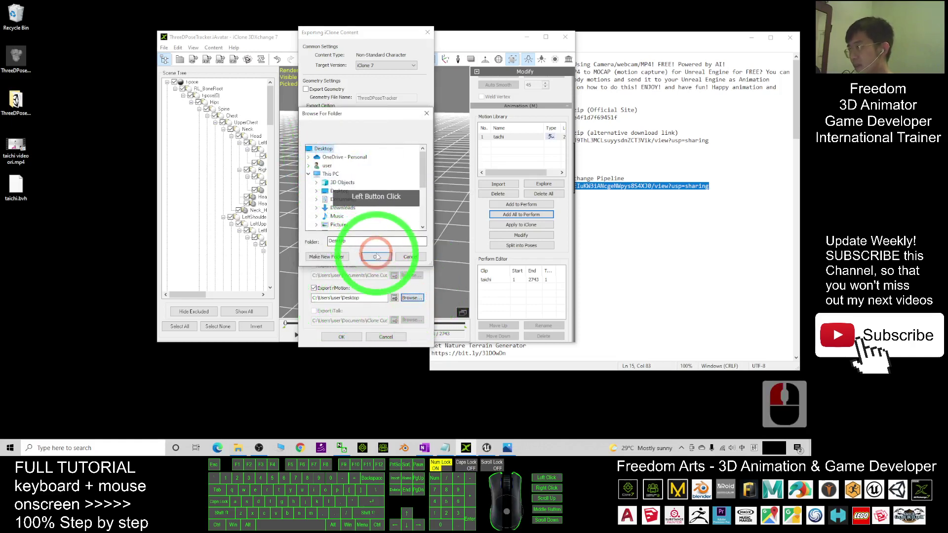
{"action": "double_click", "coordinate": [375, 257]}
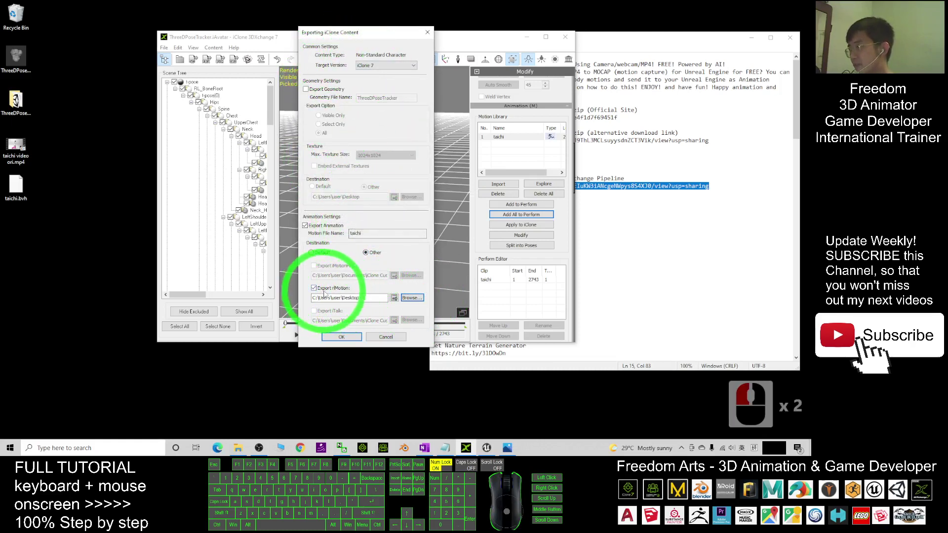
{"action": "left_click", "coordinate": [341, 337]}
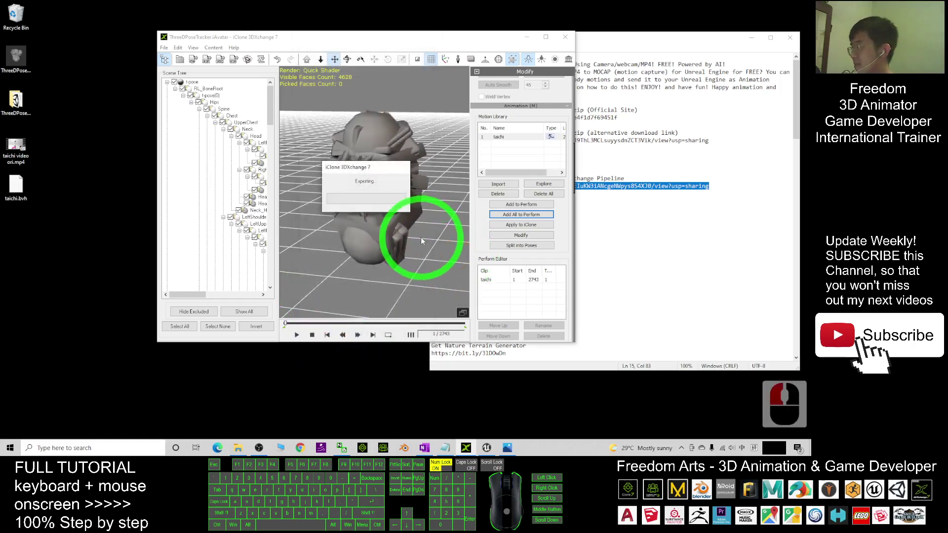
{"action": "left_click", "coordinate": [387, 210]}
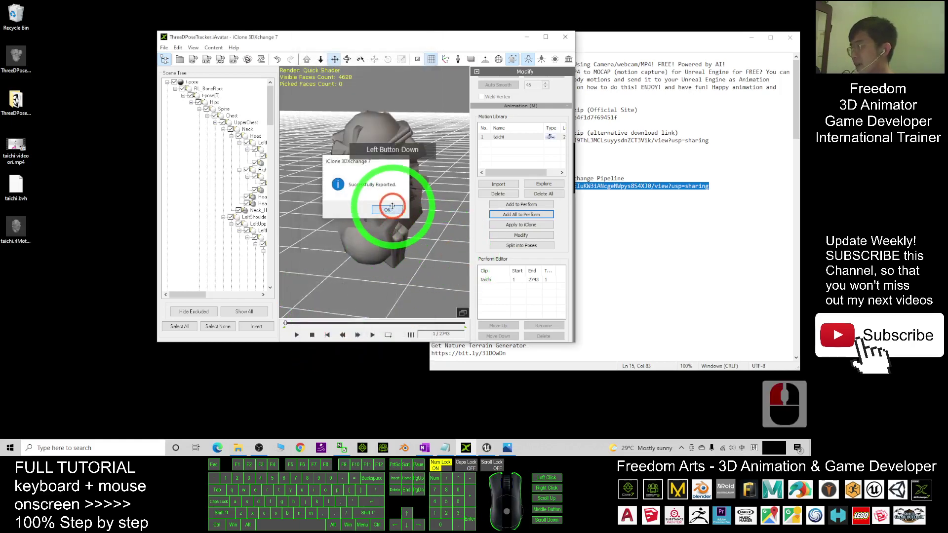
{"action": "left_click", "coordinate": [17, 249]}
{"action": "mouse_move", "coordinate": [18, 252]}
{"action": "left_mouse_down"}
{"action": "mouse_move", "coordinate": [24, 217]}
{"action": "mouse_move", "coordinate": [32, 257]}
{"action": "left_mouse_up"}
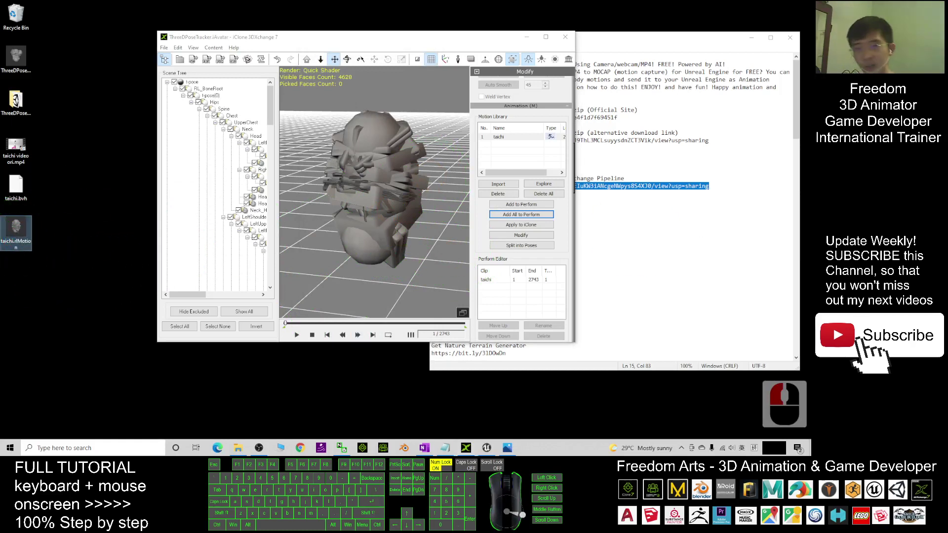
Put away the Photos cover image and bring up the Unreal Engine project browser.
{"action": "left_click", "coordinate": [21, 240]}
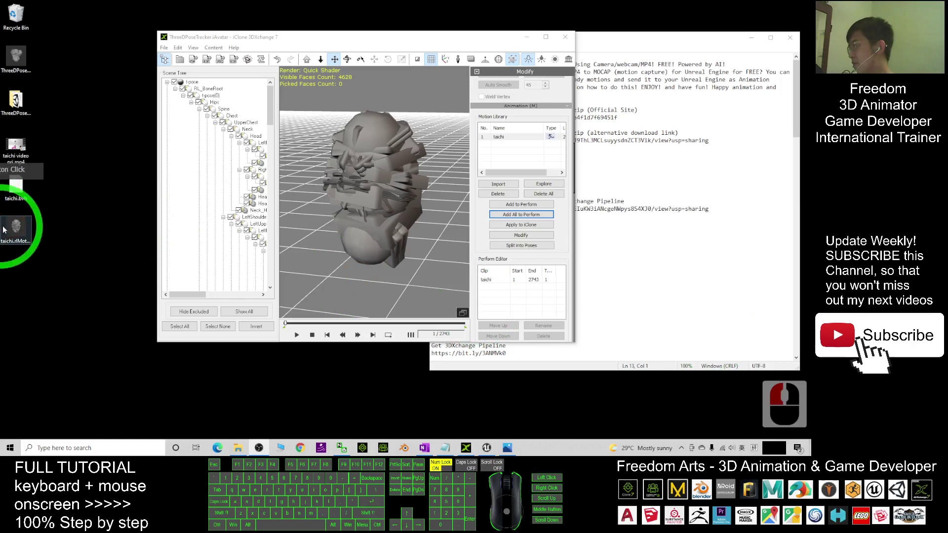
{"action": "left_click", "coordinate": [21, 236]}
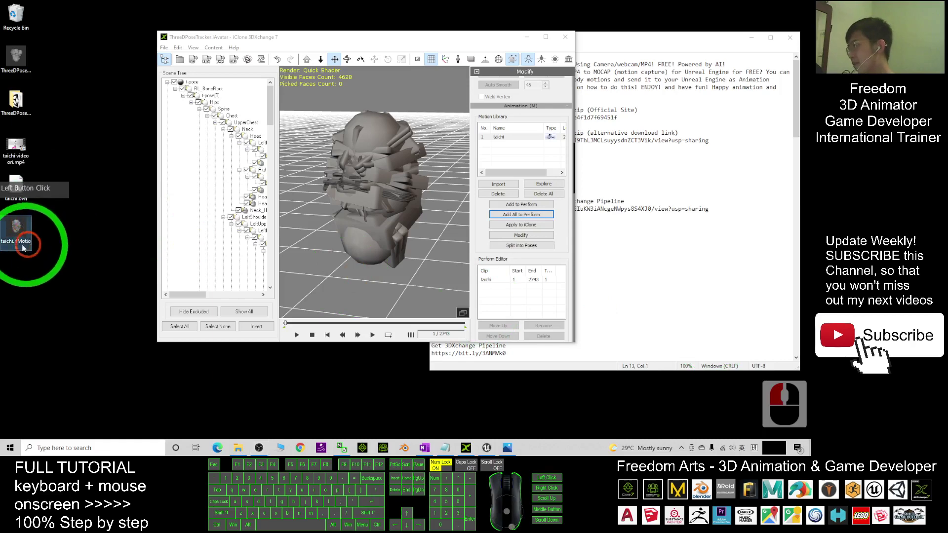
{"action": "left_click", "coordinate": [538, 458]}
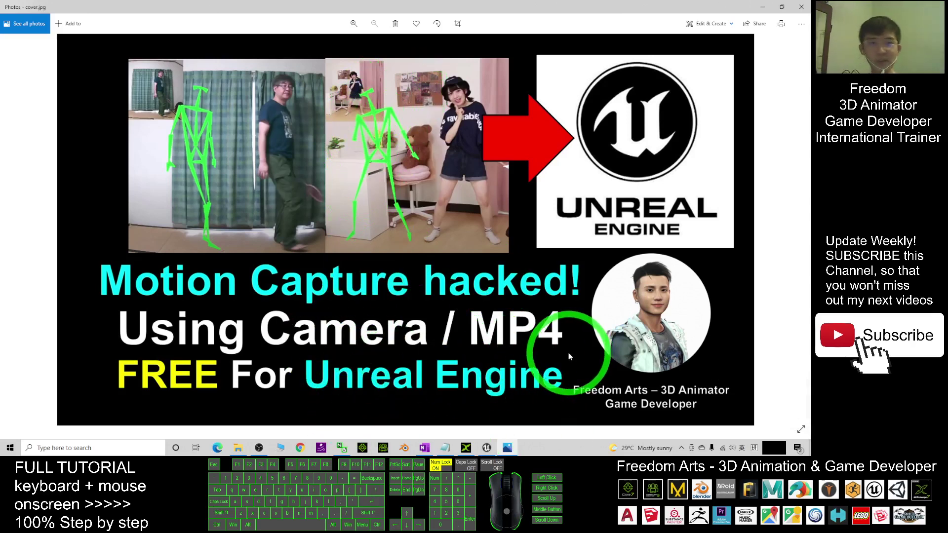
{"action": "left_click", "coordinate": [763, 6]}
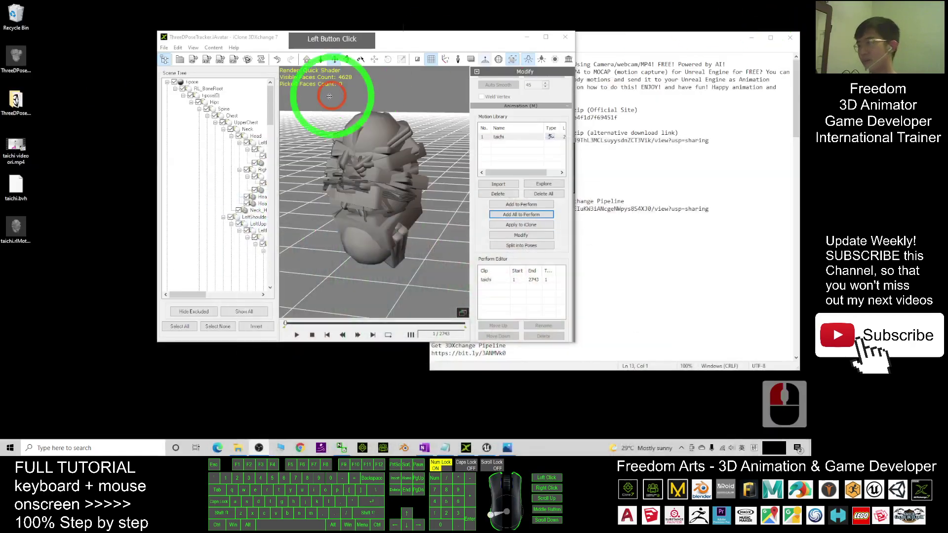
{"action": "left_click", "coordinate": [23, 233]}
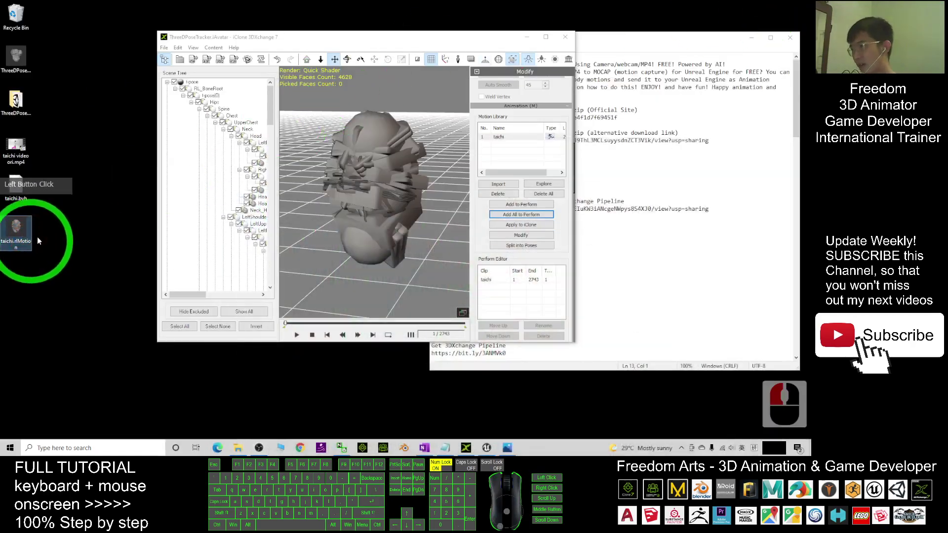
{"action": "left_click", "coordinate": [487, 448]}
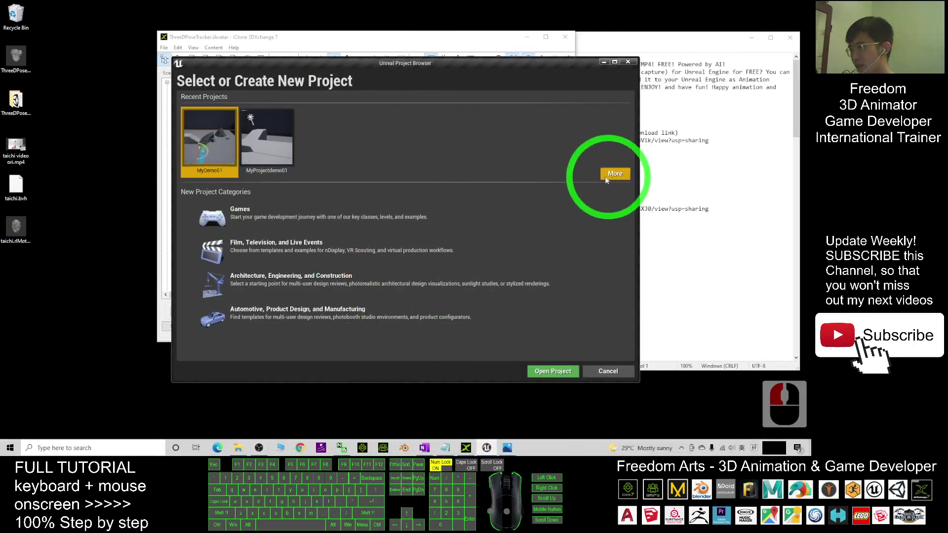
Create a Games > Third Person Unreal project named MotionCaptureDemo01.
{"action": "left_click", "coordinate": [253, 222]}
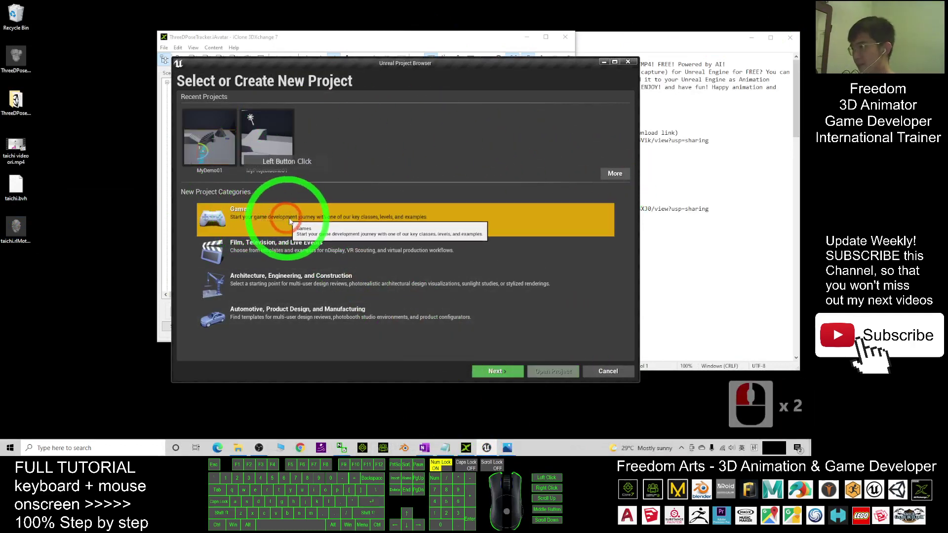
{"action": "left_click", "coordinate": [512, 374]}
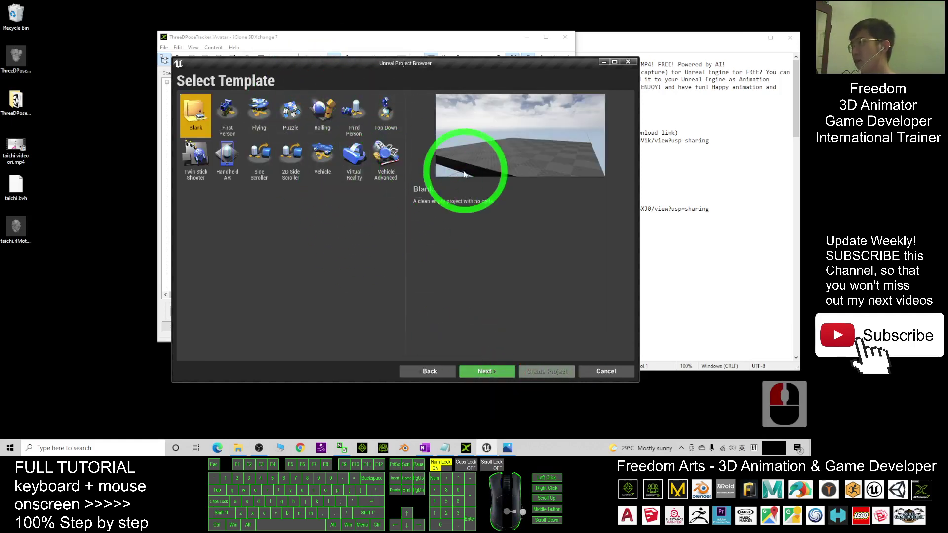
{"action": "left_click", "coordinate": [353, 115]}
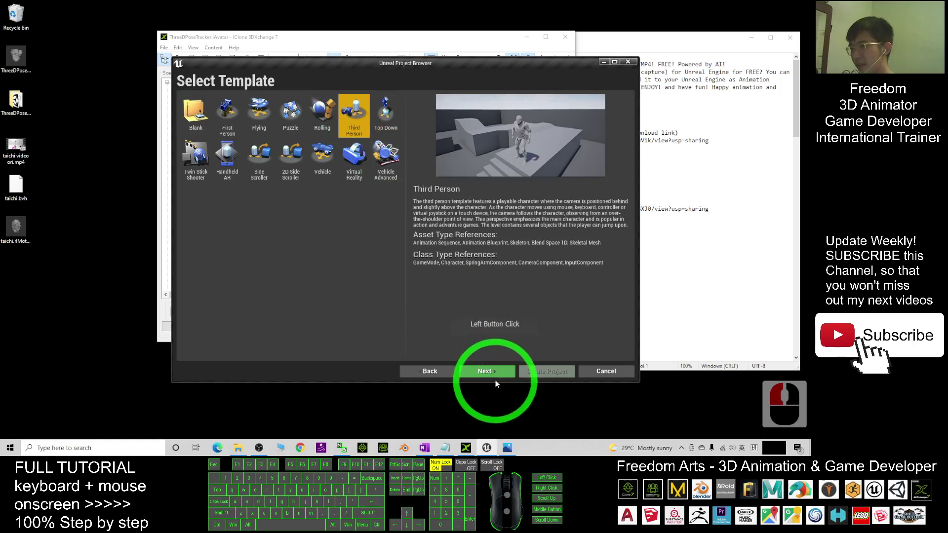
{"action": "left_click", "coordinate": [496, 376]}
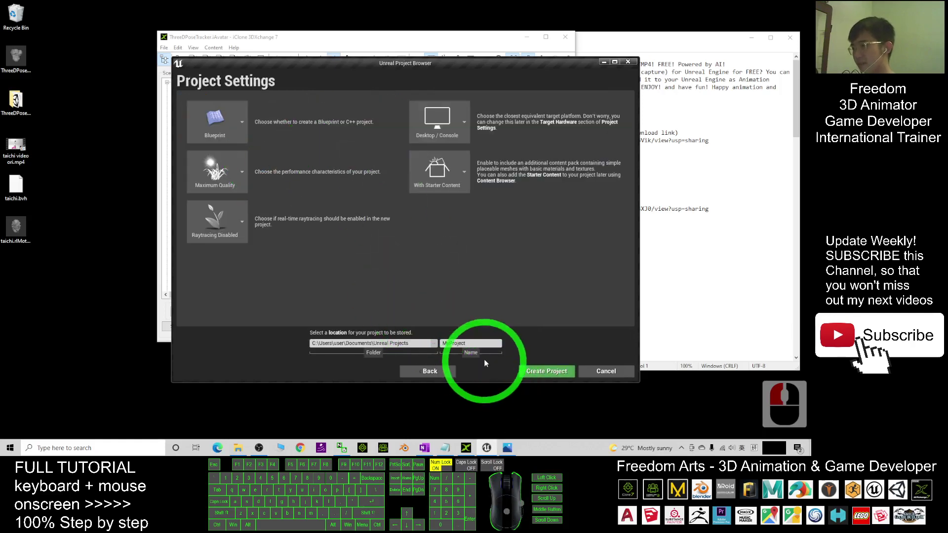
{"action": "double_click", "coordinate": [454, 343]}
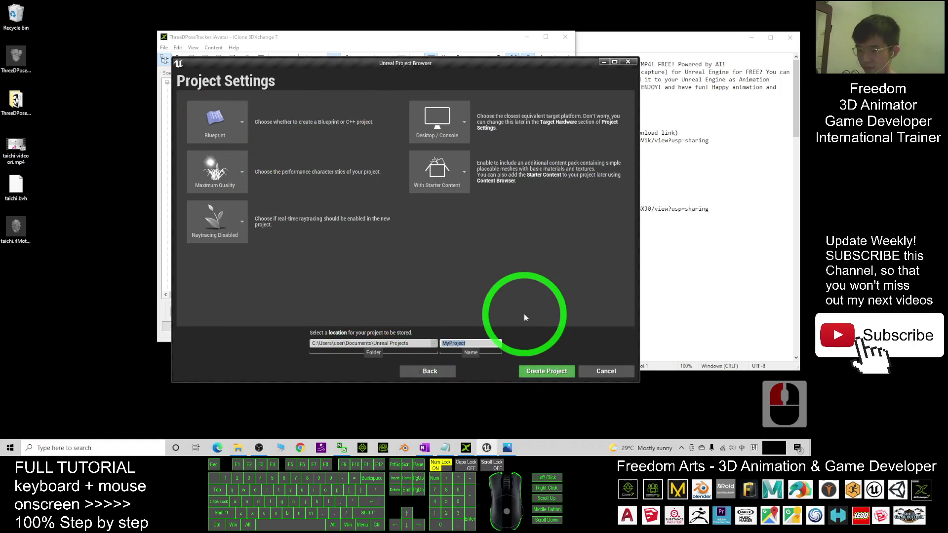
{"action": "type", "text": "Moca"}
{"action": "key", "text": "BackSpace"}
{"action": "key", "text": "BackSpace"}
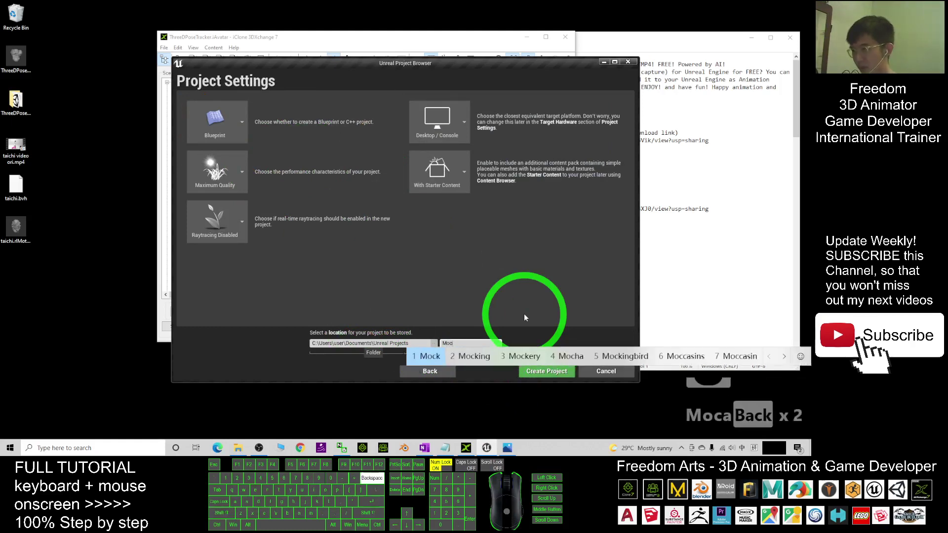
{"action": "type", "text": "tionCaptu"}
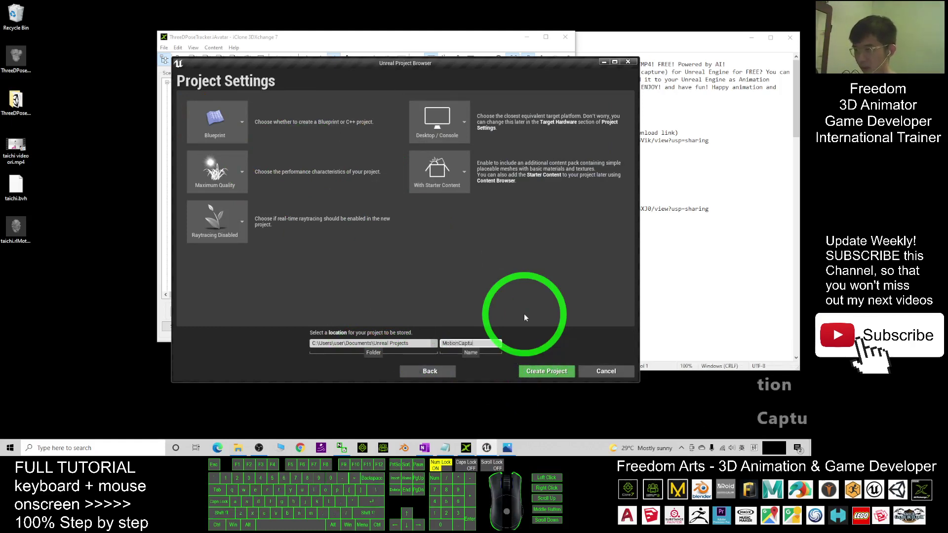
{"action": "type", "text": "reDemo01"}
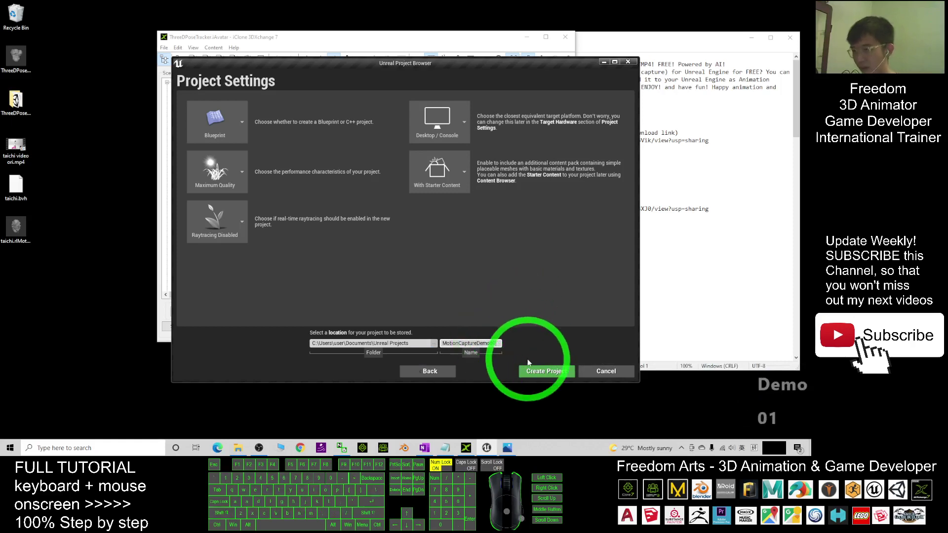
{"action": "left_click", "coordinate": [567, 372]}
In 3DXchange, start a new empty scene with File > New.
{"action": "left_click", "coordinate": [292, 237]}
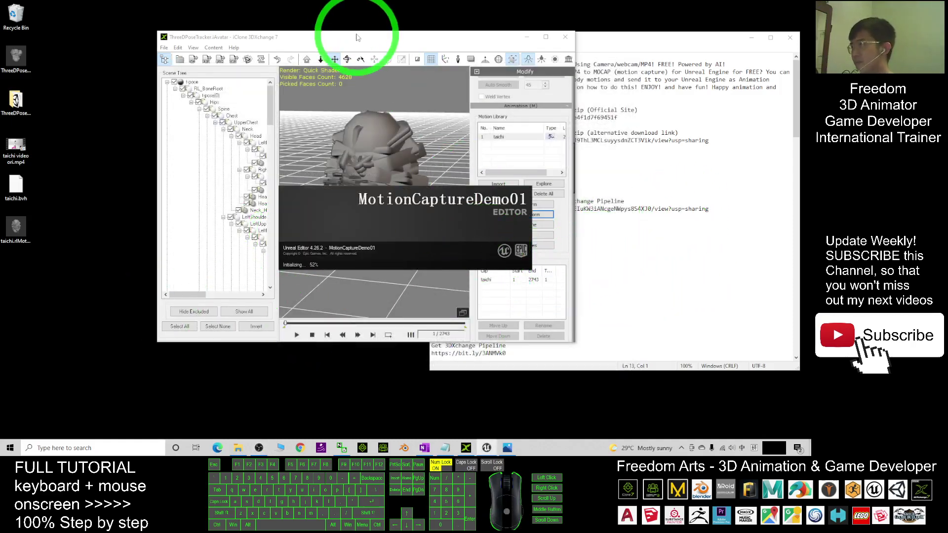
{"action": "left_click_drag", "start_coordinate": [353, 36], "coordinate": [235, 39]}
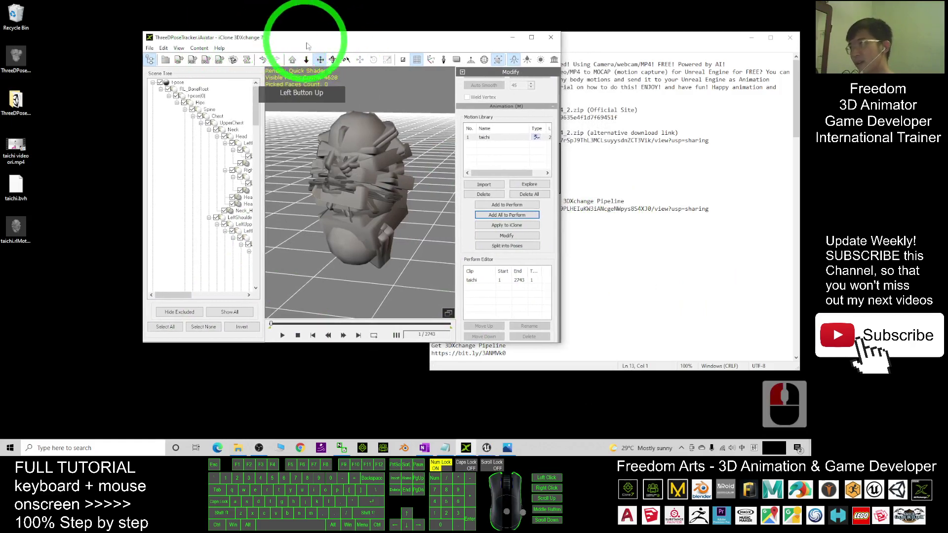
{"action": "left_click", "coordinate": [357, 170]}
{"action": "left_click", "coordinate": [149, 48]}
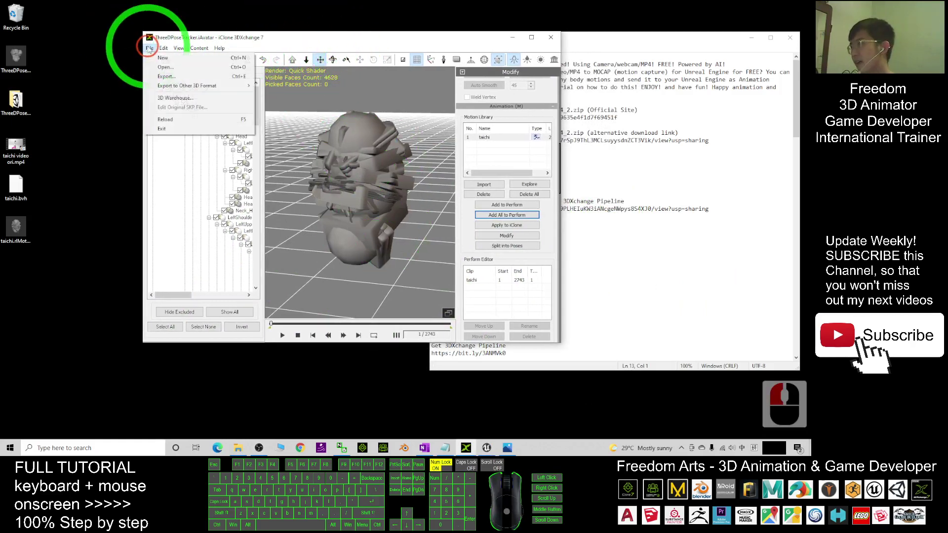
{"action": "left_click", "coordinate": [163, 61]}
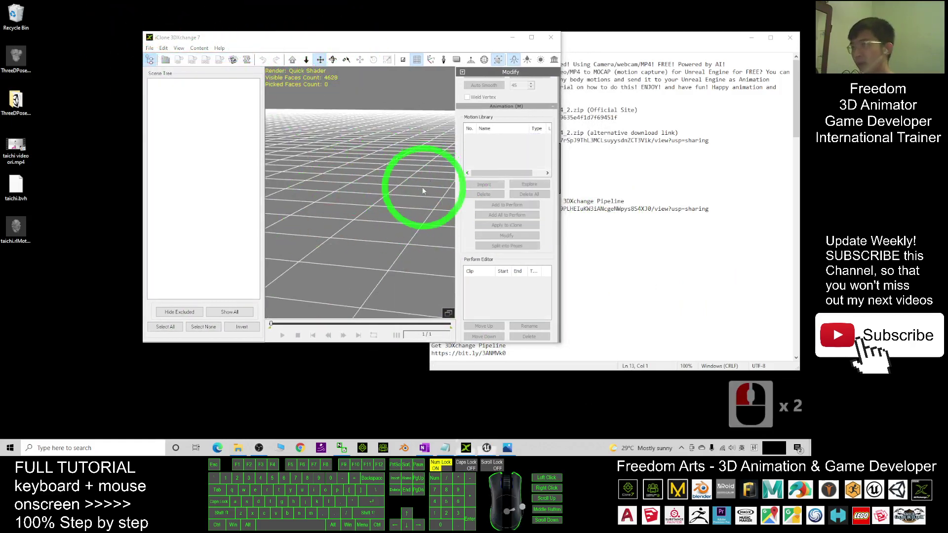
Minimize 3DXchange, the pose tracker and Notepad, and maximize the Unreal editor.
{"action": "left_click", "coordinate": [512, 37]}
{"action": "left_click", "coordinate": [778, 7]}
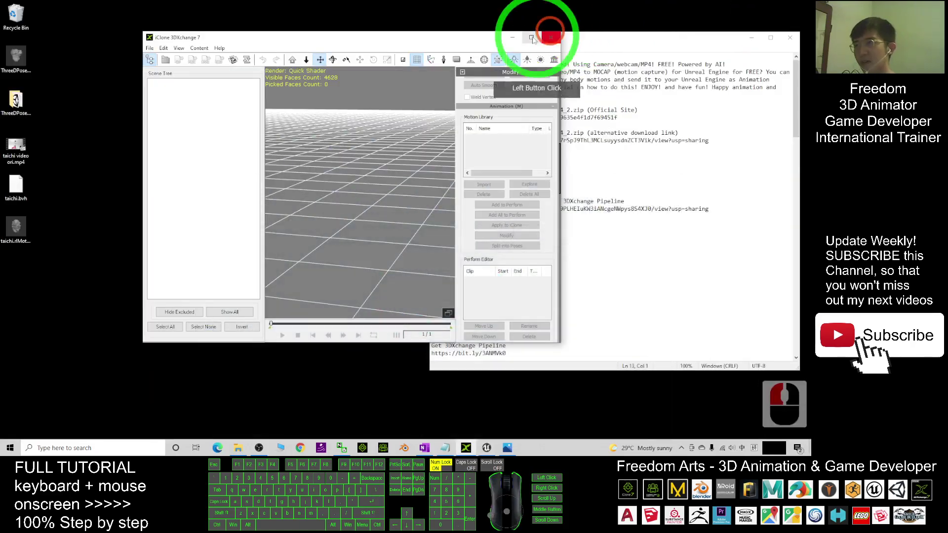
{"action": "left_click", "coordinate": [513, 31]}
{"action": "left_click", "coordinate": [757, 38]}
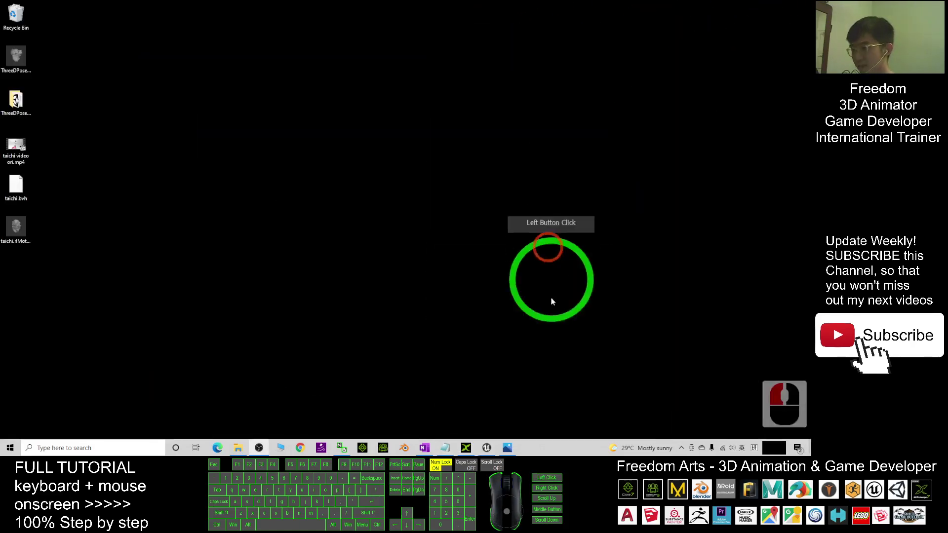
{"action": "left_click", "coordinate": [490, 447]}
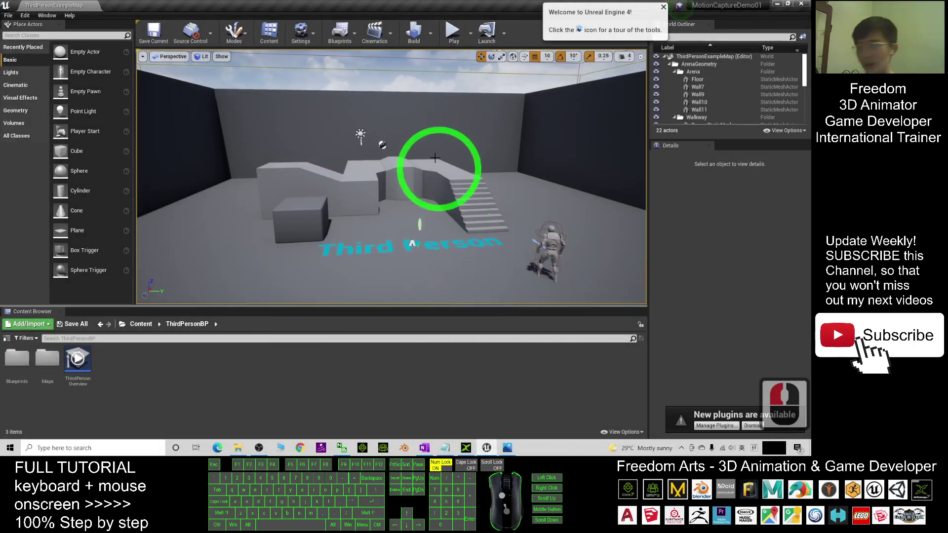
{"action": "left_click_drag", "start_coordinate": [504, 3], "coordinate": [402, 39]}
{"action": "left_click", "coordinate": [737, 13]}
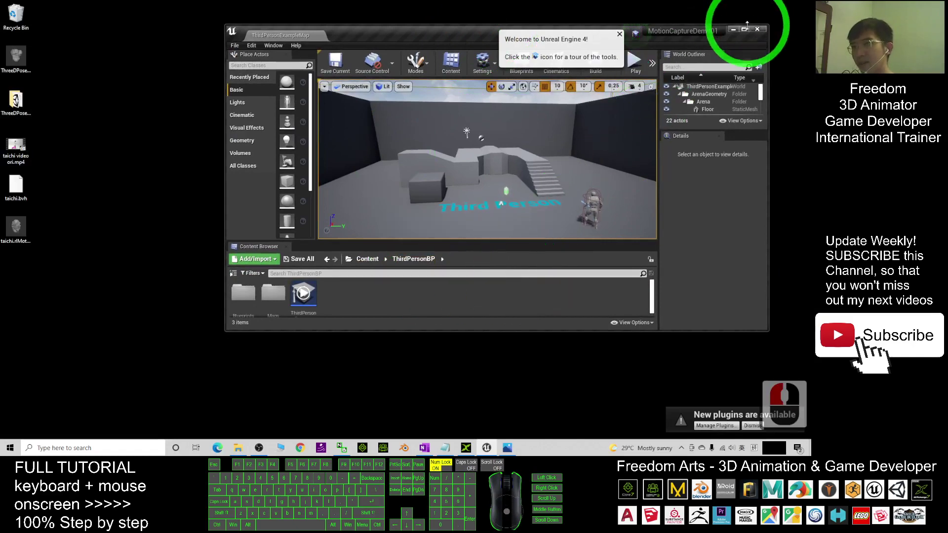
{"action": "left_click", "coordinate": [744, 29]}
Select ThirdPersonCharacter in the viewport and show the top Content folder.
{"action": "left_click", "coordinate": [553, 242]}
{"action": "left_click", "coordinate": [552, 242]}
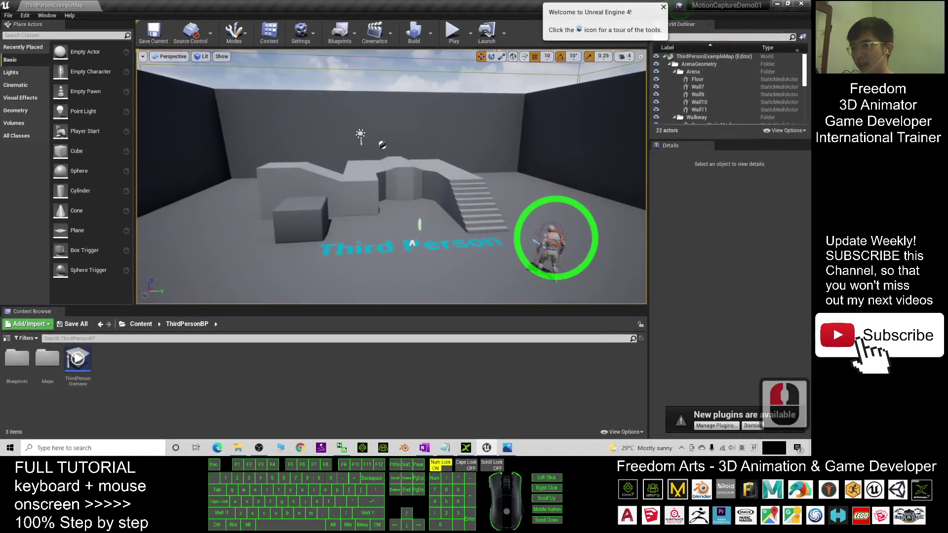
{"action": "left_click", "coordinate": [556, 241]}
{"action": "left_click", "coordinate": [567, 255]}
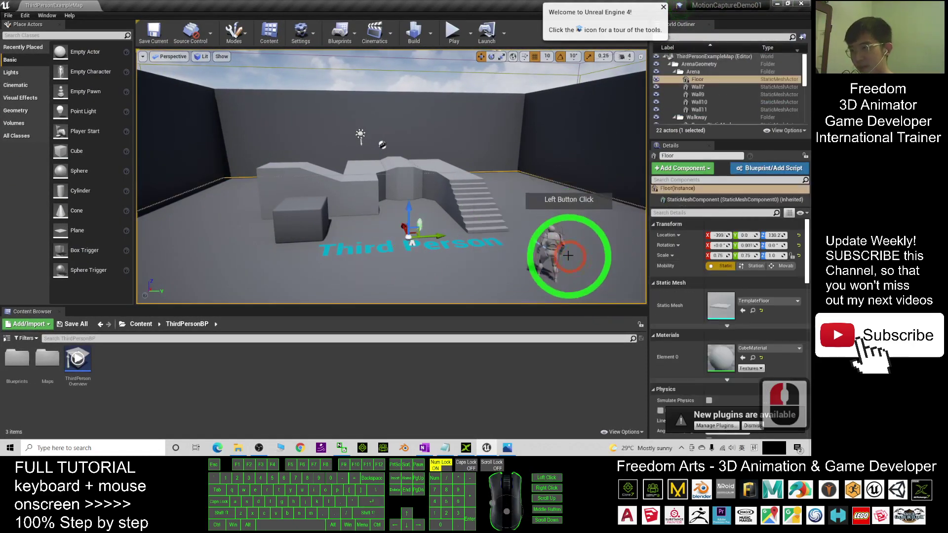
{"action": "left_click", "coordinate": [555, 242]}
{"action": "left_click", "coordinate": [140, 323]}
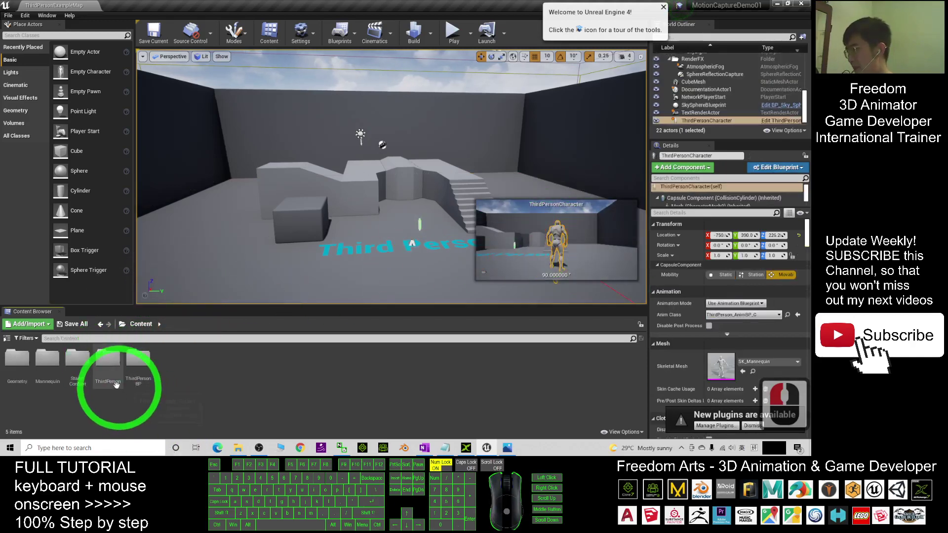
Open Content > Mannequin > Character > Mesh, resize the editor, and select SK_Mannequin.
{"action": "double_click", "coordinate": [47, 357]}
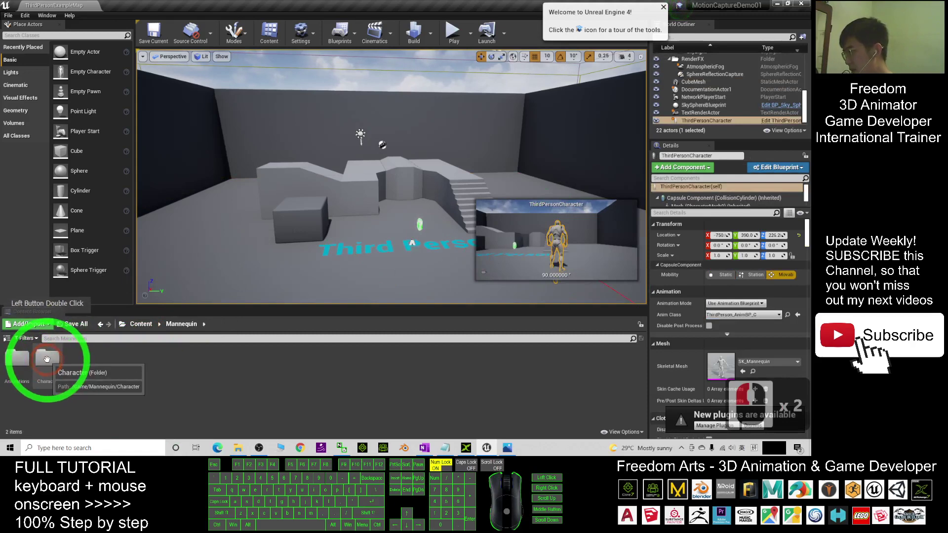
{"action": "double_click", "coordinate": [47, 357]}
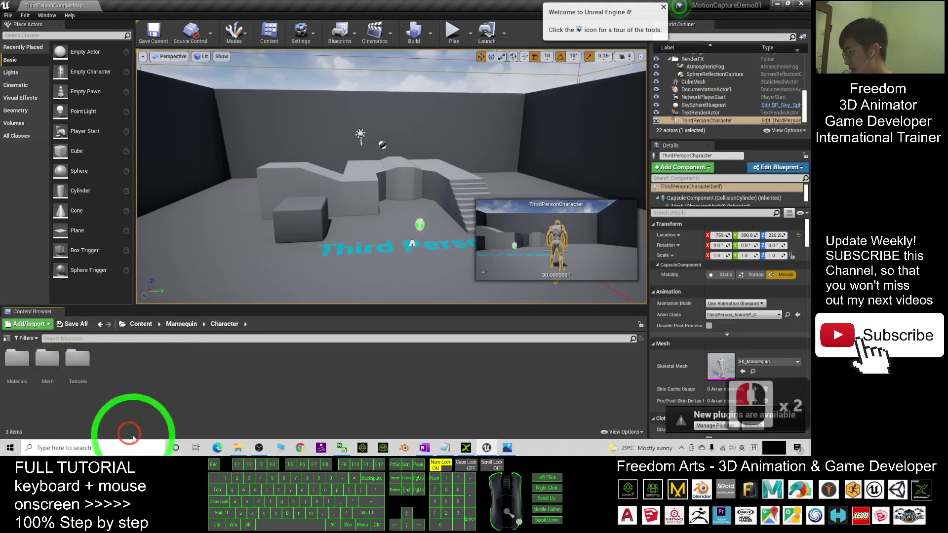
{"action": "double_click", "coordinate": [51, 364]}
{"action": "double_click", "coordinate": [481, 6]}
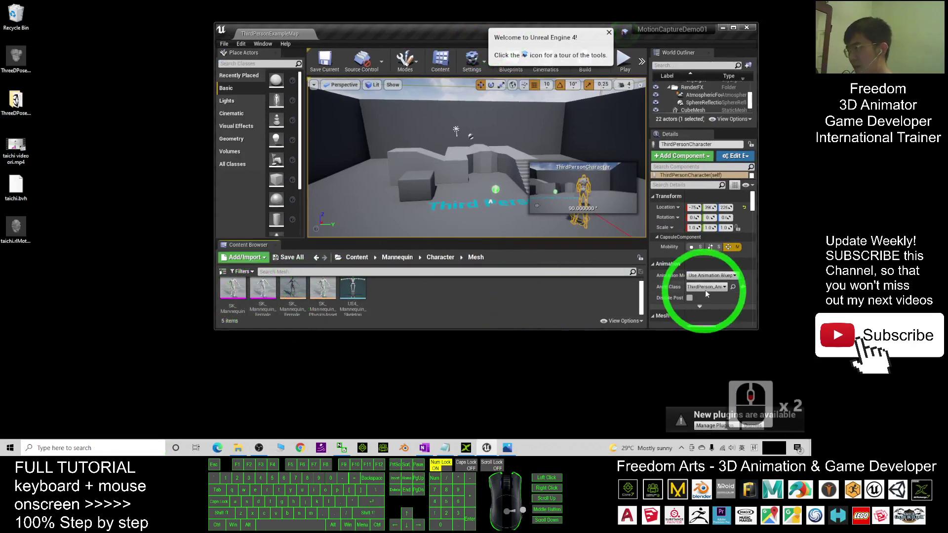
{"action": "left_click_drag", "start_coordinate": [686, 333], "coordinate": [673, 386]}
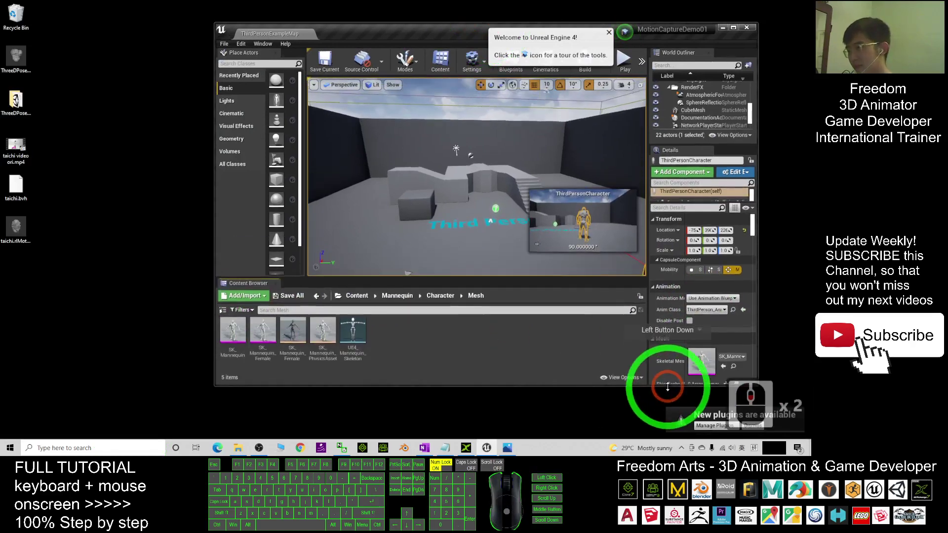
{"action": "left_click", "coordinate": [235, 331]}
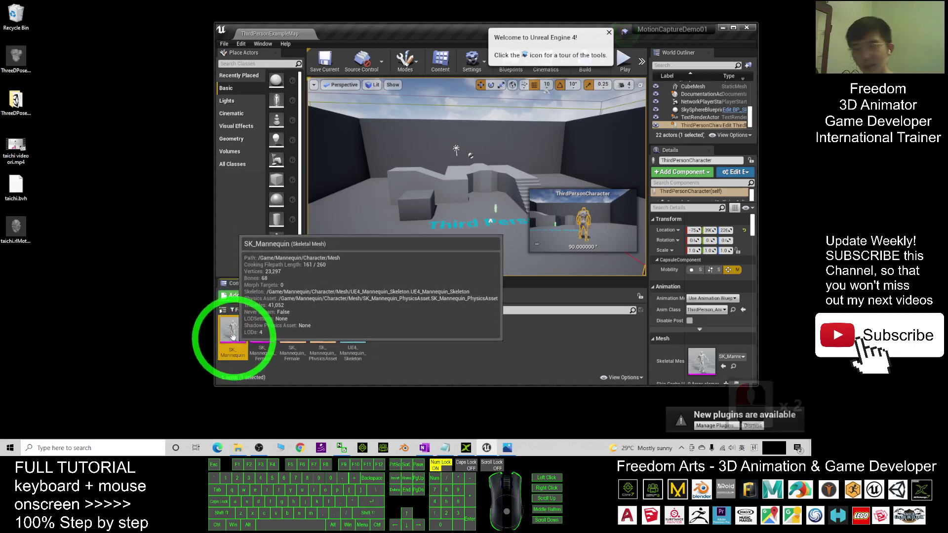
Check 3DXchange briefly, then return to Unreal and reselect SK_Mannequin.
{"action": "left_click", "coordinate": [13, 231]}
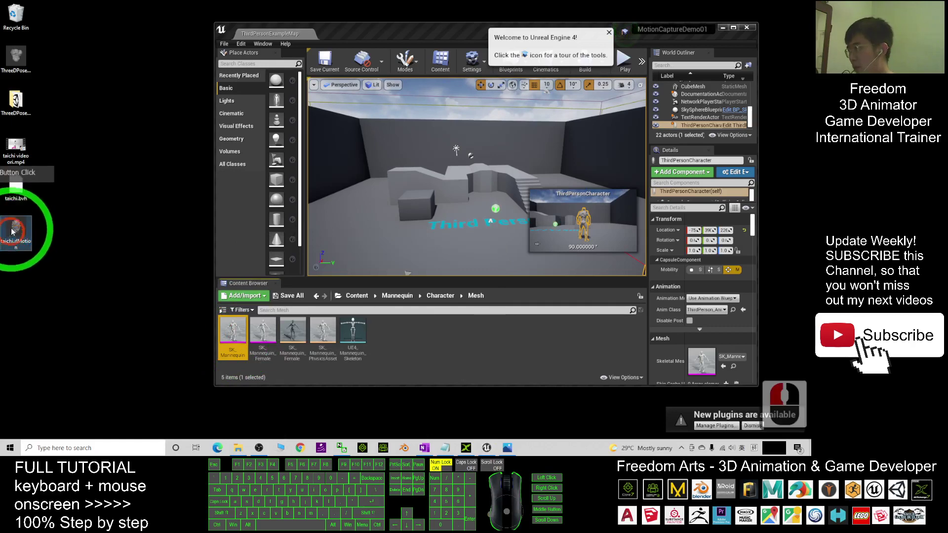
{"action": "left_click", "coordinate": [472, 448]}
{"action": "left_click", "coordinate": [471, 448]}
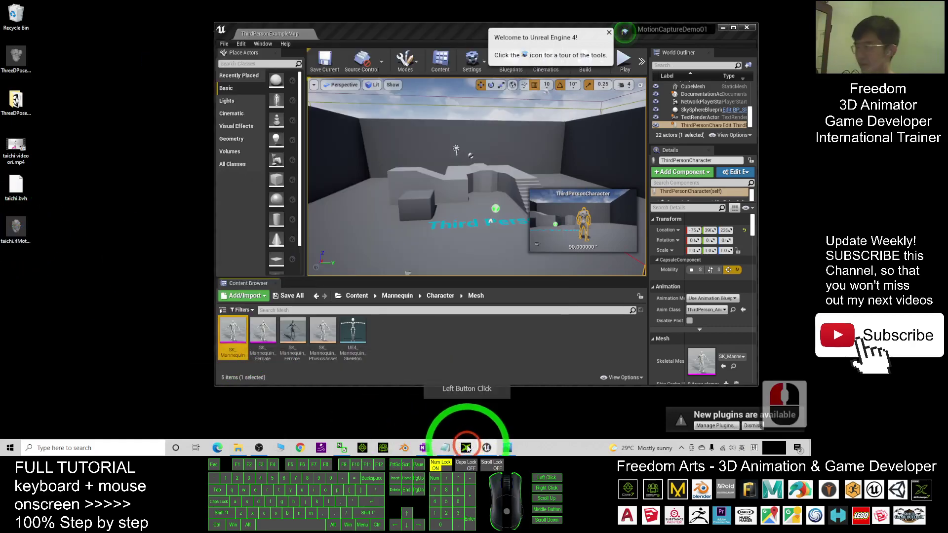
{"action": "left_click", "coordinate": [237, 332]}
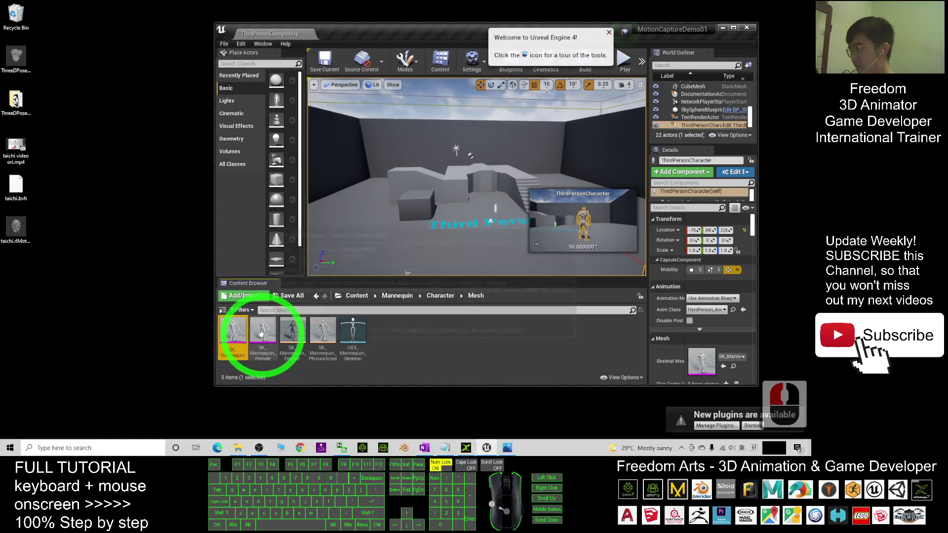
Export SK_Mannequin as FBX via its Asset Actions > Export menu.
{"action": "right_click", "coordinate": [233, 331]}
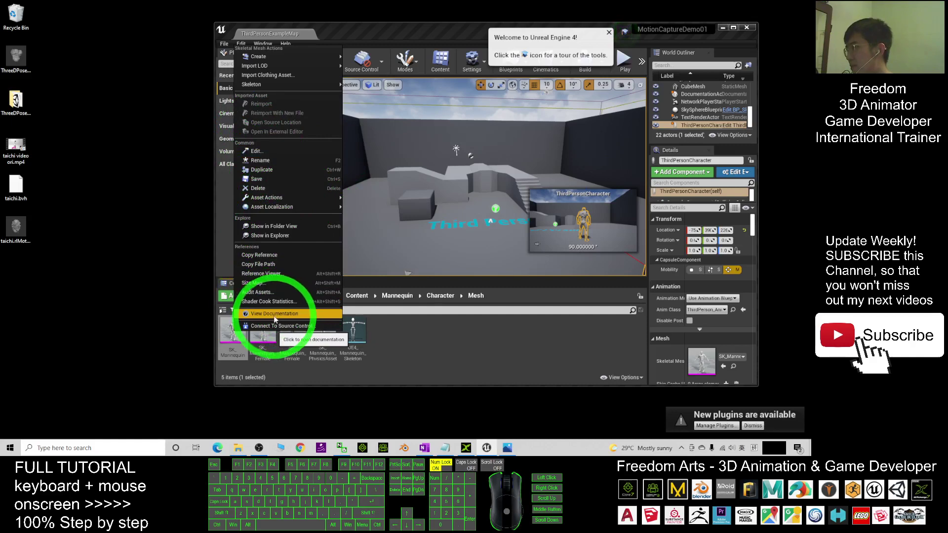
{"action": "left_click", "coordinate": [270, 197]}
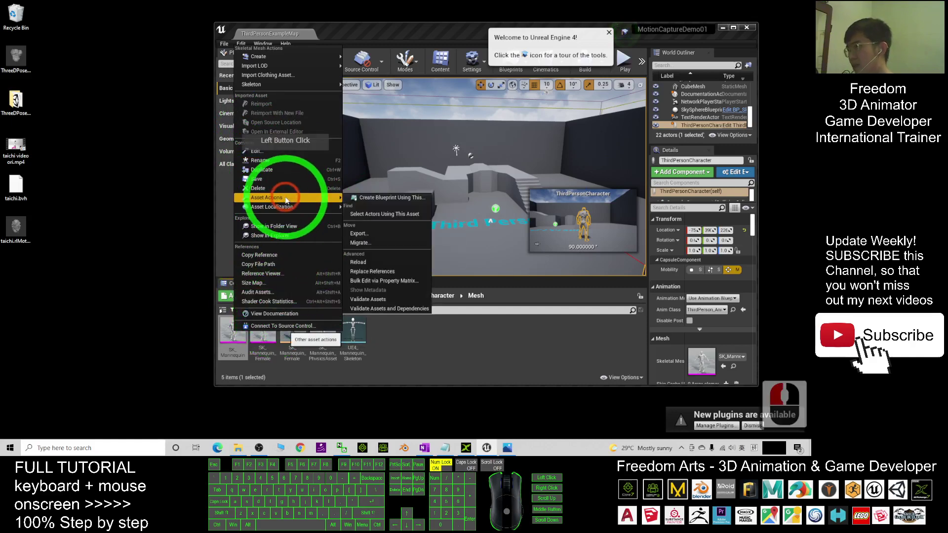
{"action": "left_click", "coordinate": [367, 233]}
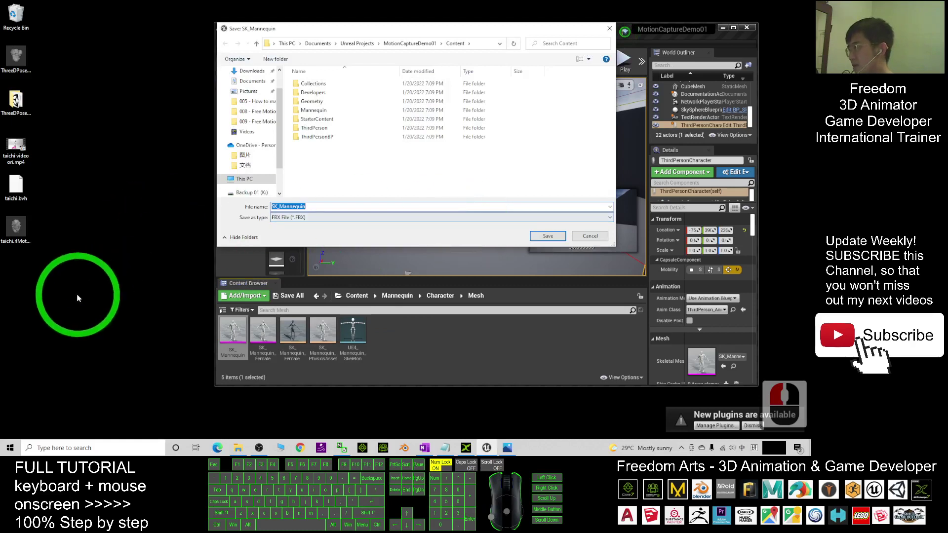
Create a new desktop folder named Mannequin and open it.
{"action": "right_click", "coordinate": [53, 291]}
{"action": "mouse_move", "coordinate": [100, 390]}
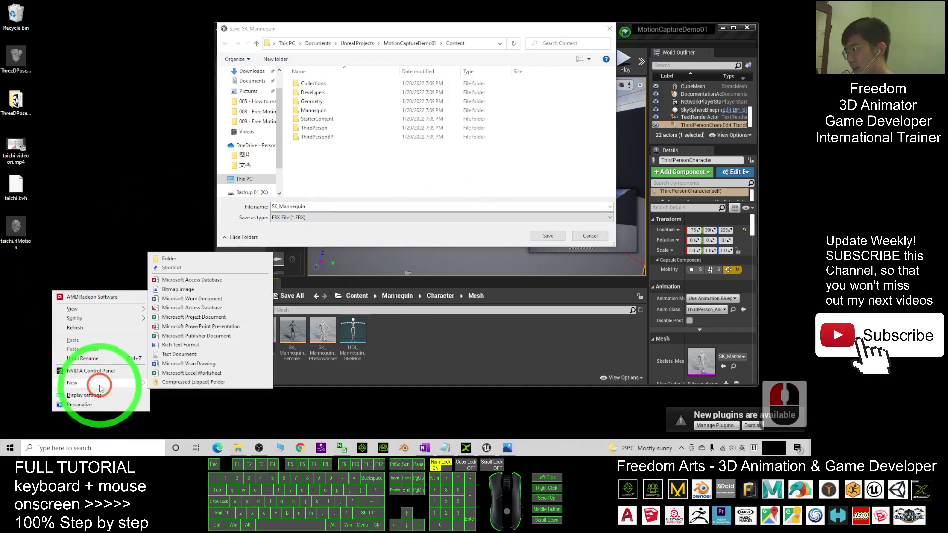
{"action": "left_click", "coordinate": [157, 270]}
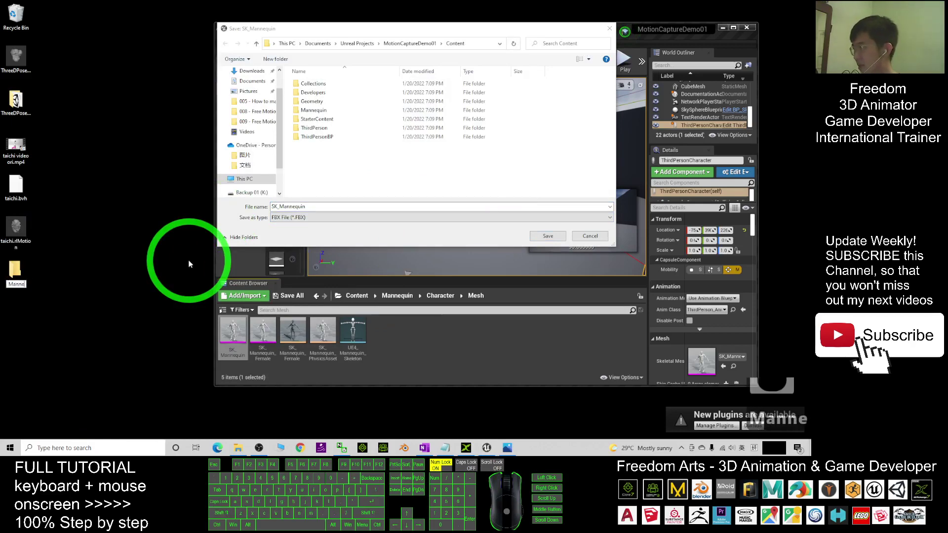
{"action": "key", "text": "Return"}
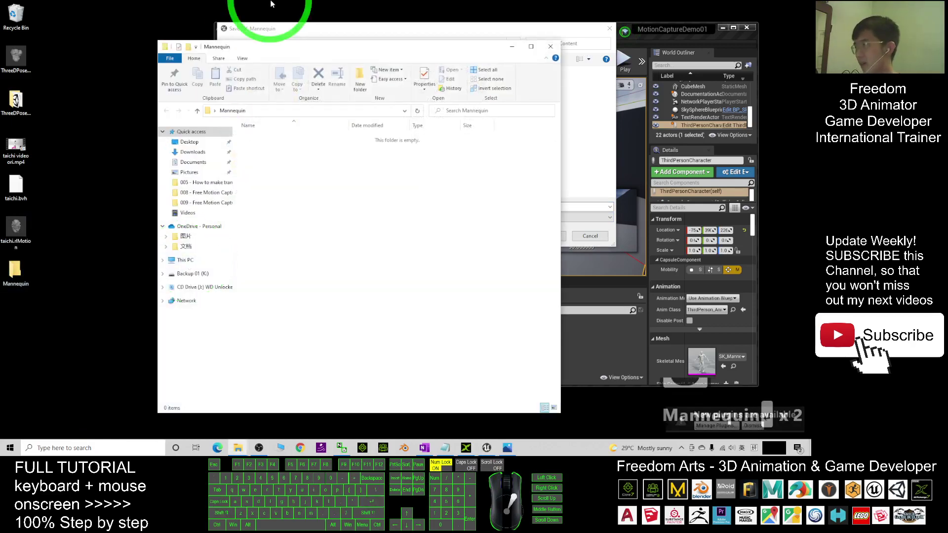
{"action": "left_click_drag", "start_coordinate": [381, 51], "coordinate": [262, 35]}
Save SK_Mannequin.FBX into the Mannequin folder path and export with default options.
{"action": "left_click", "coordinate": [499, 22]}
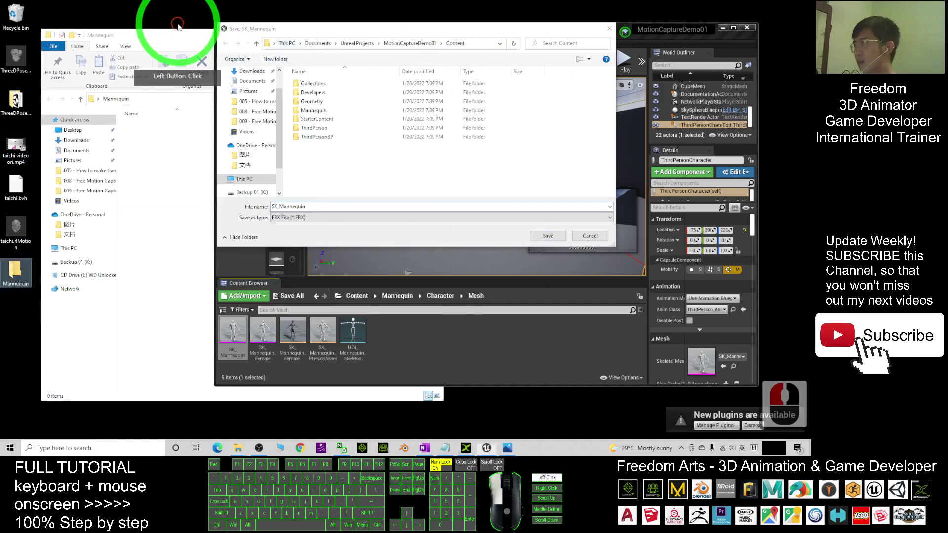
{"action": "left_click", "coordinate": [213, 73]}
{"action": "left_click", "coordinate": [215, 101]}
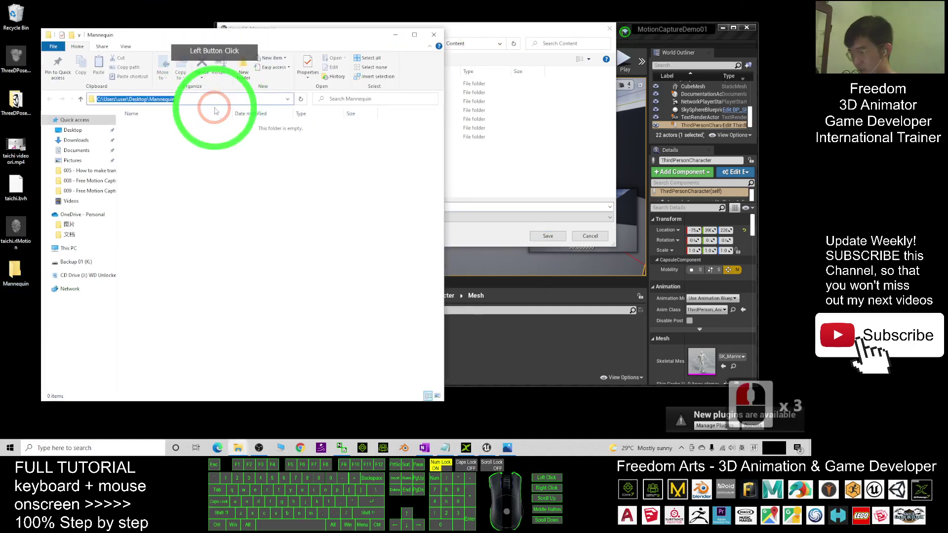
{"action": "key", "text": "ctrl+c"}
{"action": "left_click", "coordinate": [446, 39]}
{"action": "left_click", "coordinate": [472, 44]}
{"action": "key", "text": "ctrl+v"}
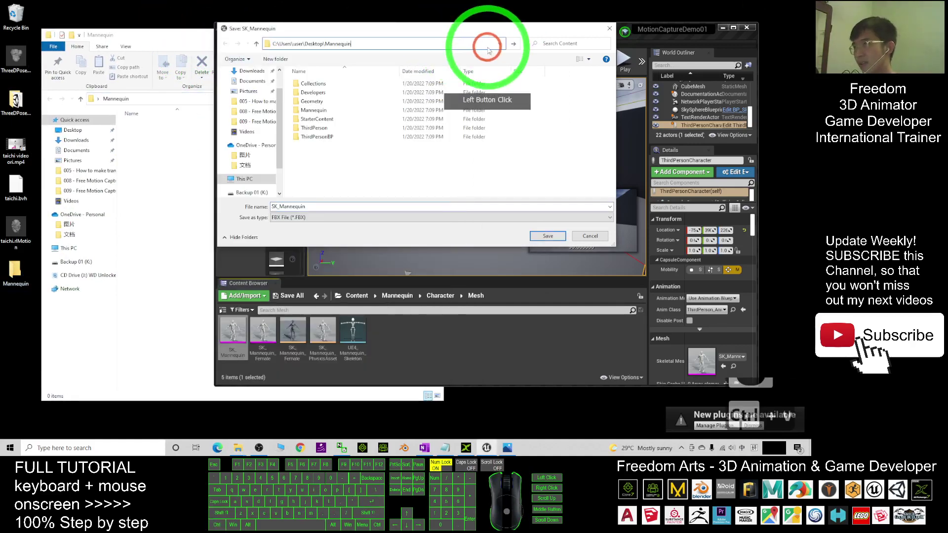
{"action": "key", "text": "Return"}
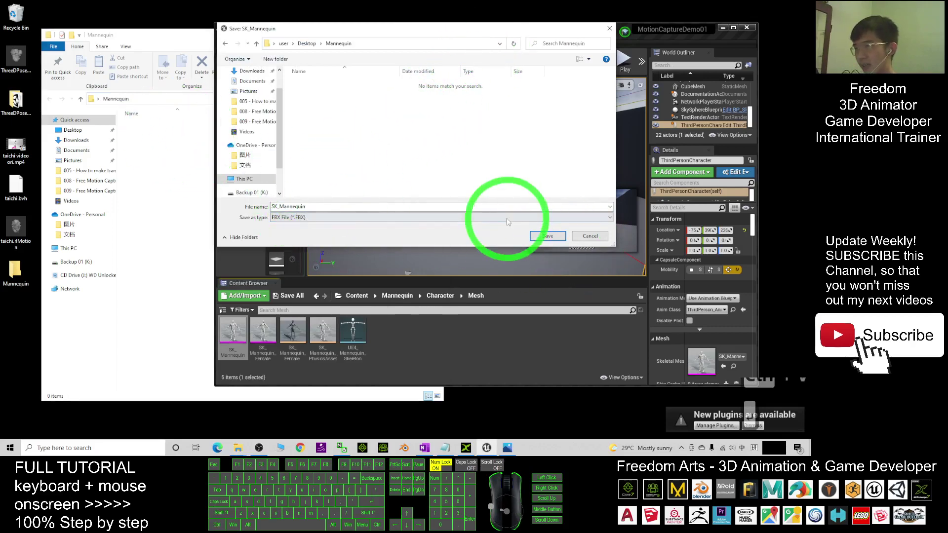
{"action": "left_click", "coordinate": [542, 237]}
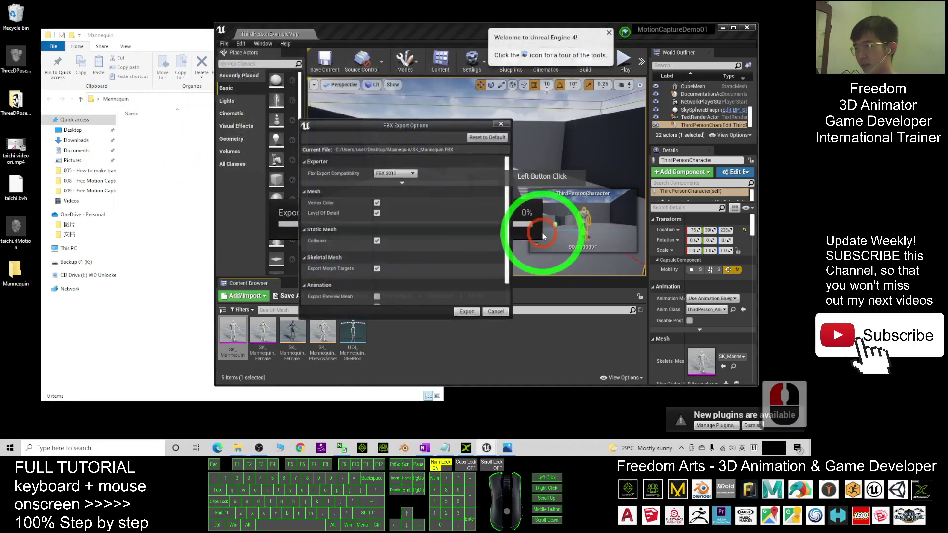
{"action": "left_click", "coordinate": [467, 312]}
Verify SK_Mannequin.FBX in the Mannequin folder, then launch iClone 3DXchange 7.
{"action": "left_click", "coordinate": [174, 148]}
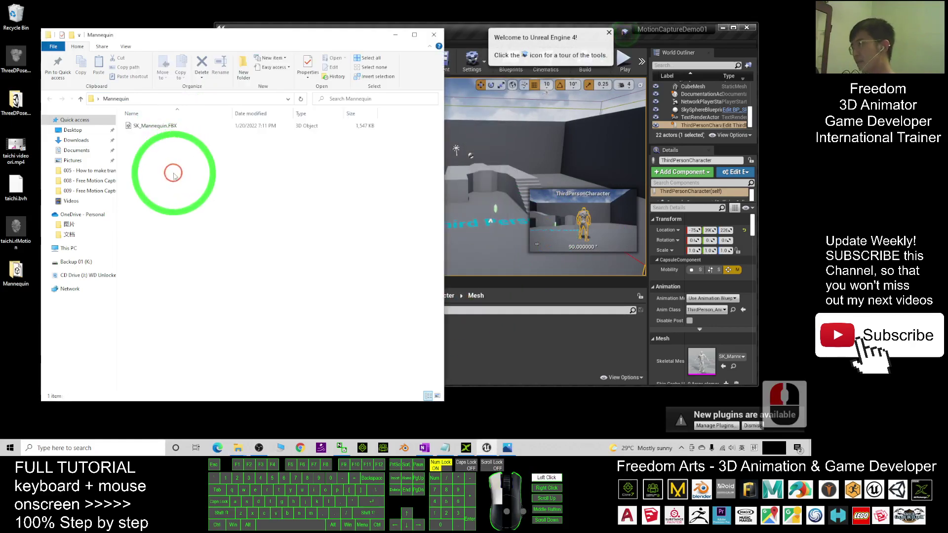
{"action": "left_click", "coordinate": [171, 128]}
{"action": "left_click", "coordinate": [170, 127]}
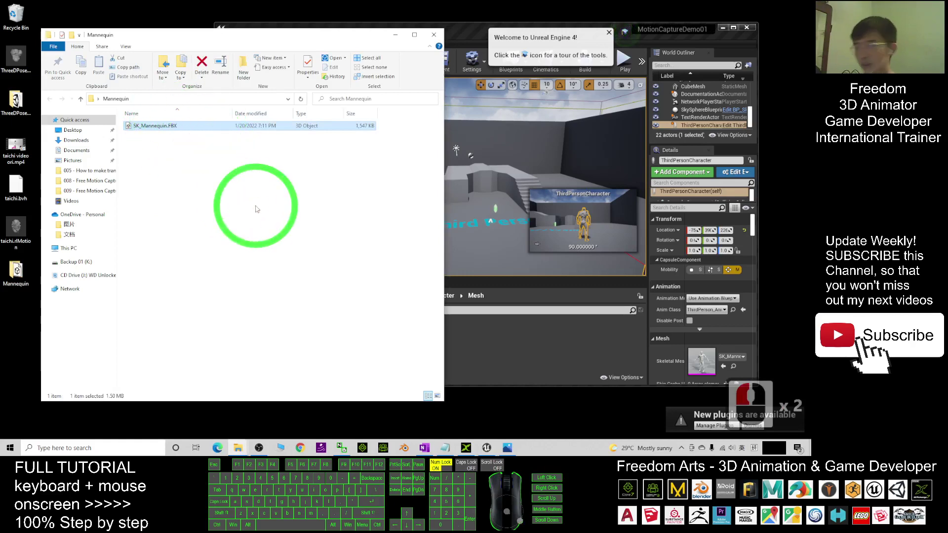
{"action": "left_click", "coordinate": [281, 235]}
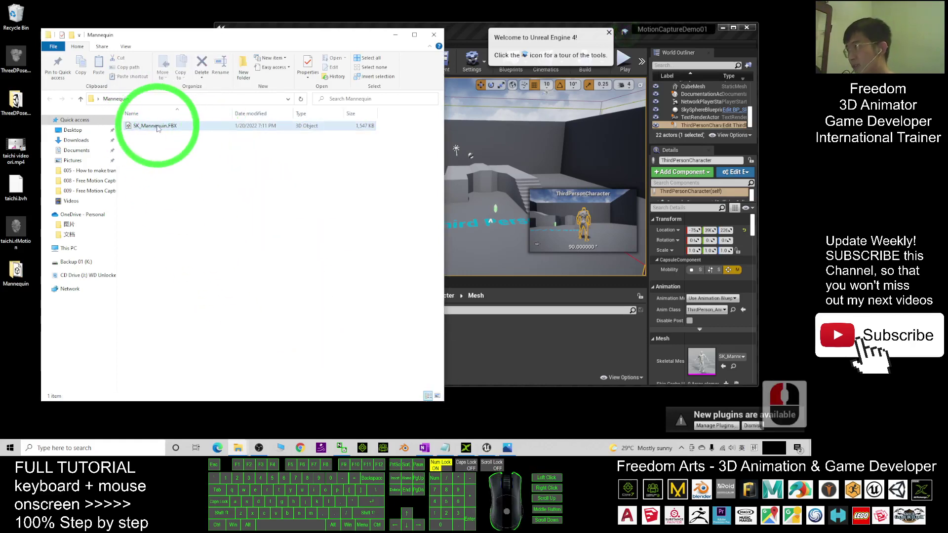
{"action": "left_click", "coordinate": [466, 447]}
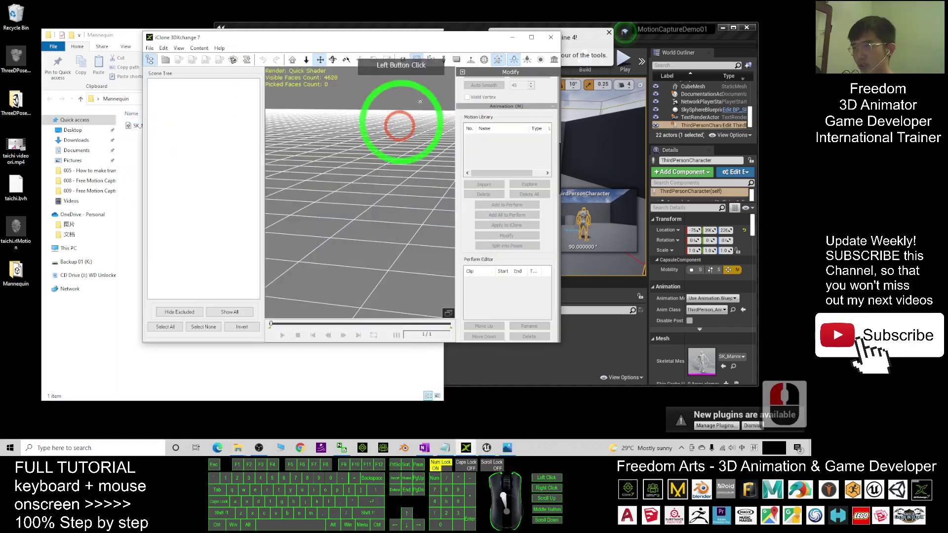
Import SK_Mannequin.FBX into 3DXchange with default settings, declining auto-conversion.
{"action": "left_click_drag", "start_coordinate": [148, 126], "coordinate": [450, 211]}
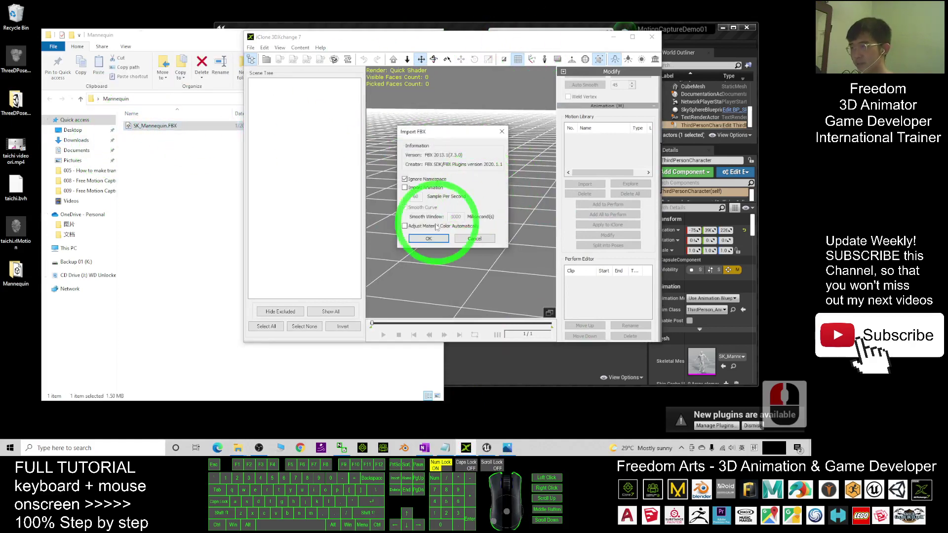
{"action": "left_click", "coordinate": [427, 239]}
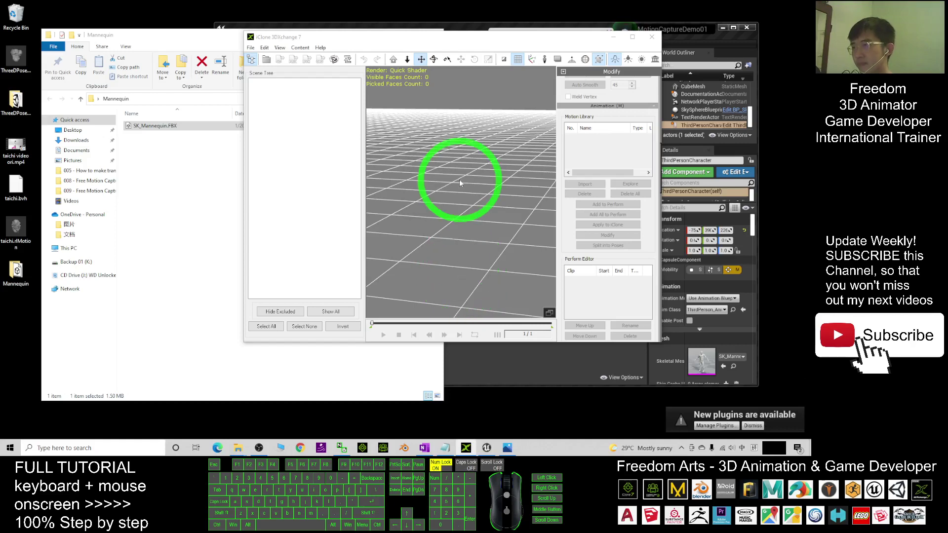
{"action": "scroll", "coordinate": [475, 192], "scroll_direction": "down", "scroll_amount": 12}
{"action": "scroll", "coordinate": [485, 200], "scroll_direction": "down", "scroll_amount": 2}
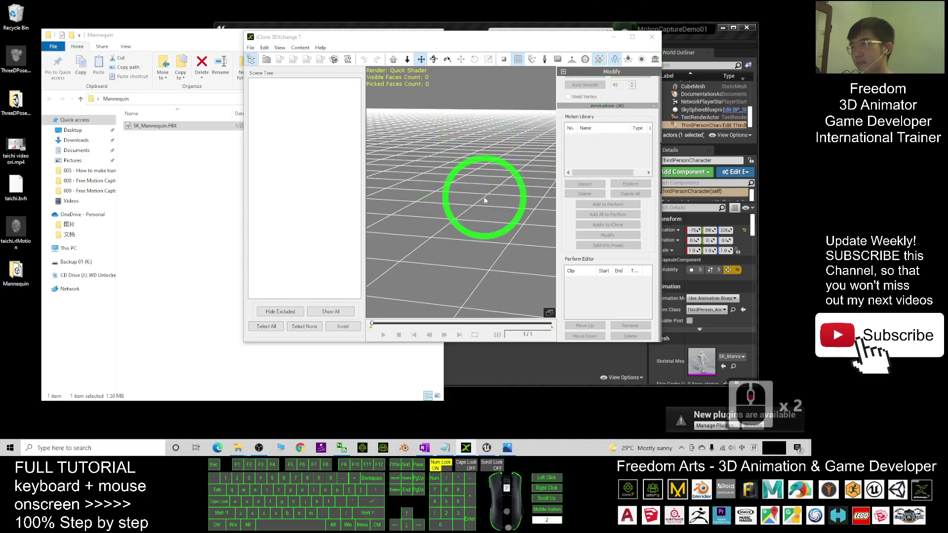
{"action": "left_click", "coordinate": [481, 194]}
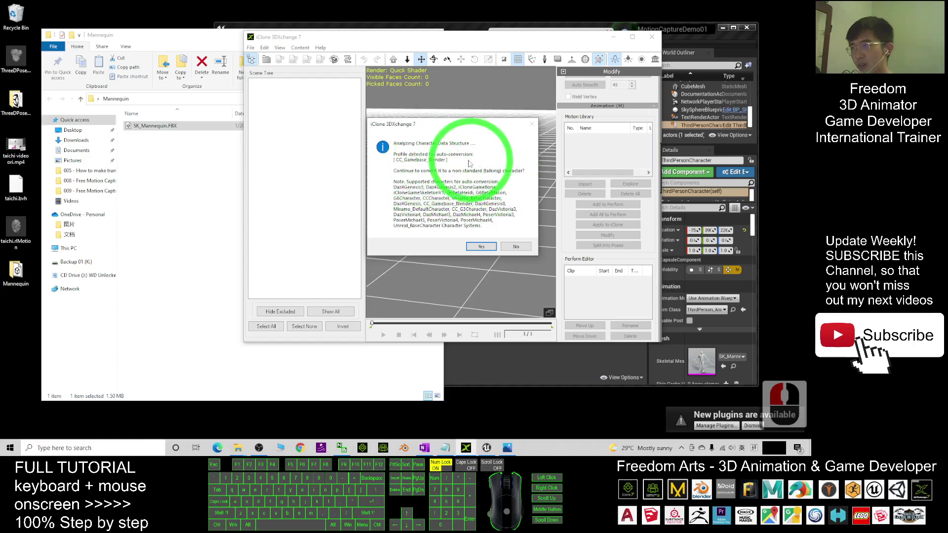
{"action": "left_click", "coordinate": [526, 247]}
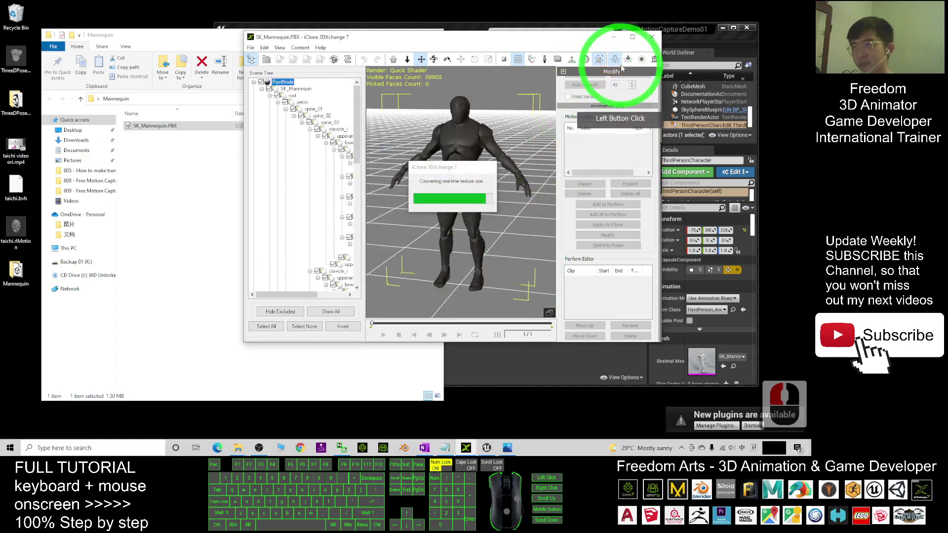
Maximize 3DXchange and pick the mannequin's body and LOD meshes in the viewport.
{"action": "left_click", "coordinate": [632, 37]}
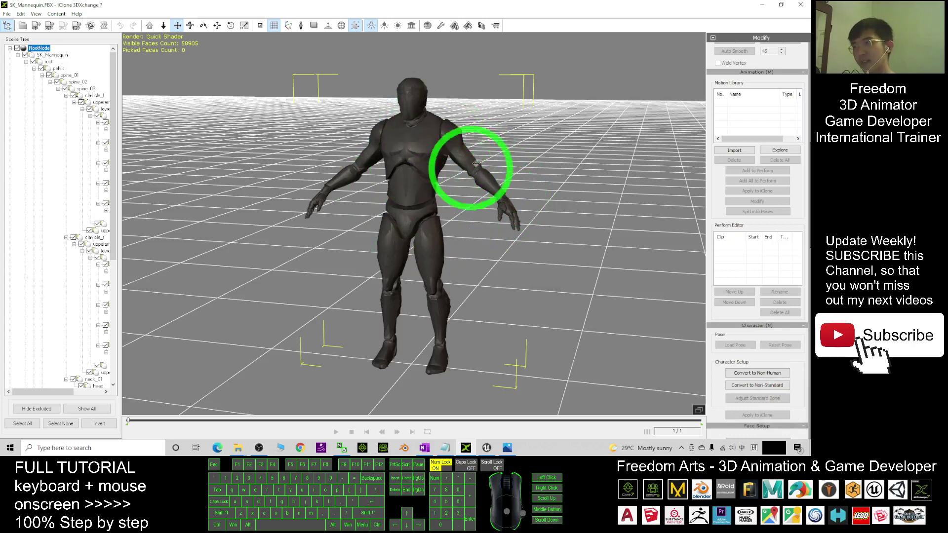
{"action": "scroll", "coordinate": [459, 178], "scroll_direction": "down", "scroll_amount": 3}
{"action": "left_click", "coordinate": [434, 183]}
{"action": "double_click", "coordinate": [425, 172]}
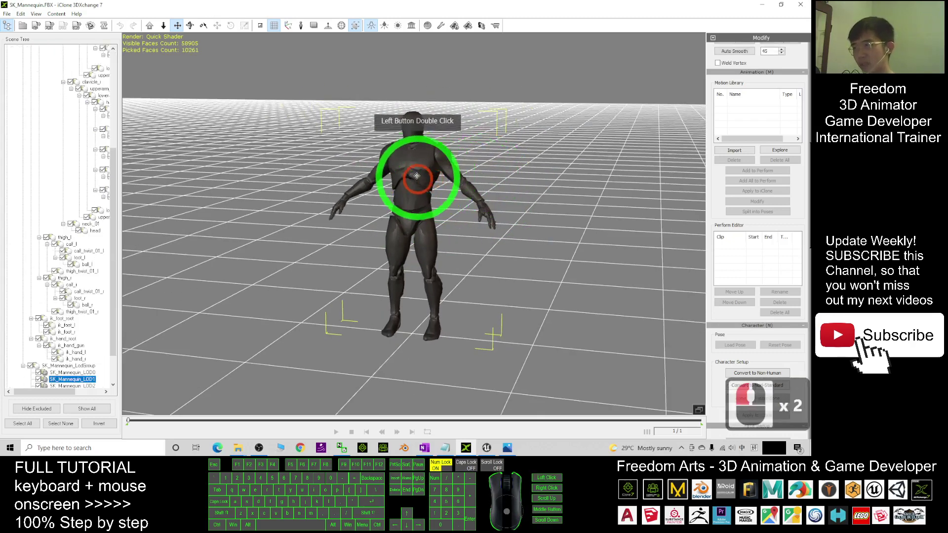
{"action": "double_click", "coordinate": [513, 156]}
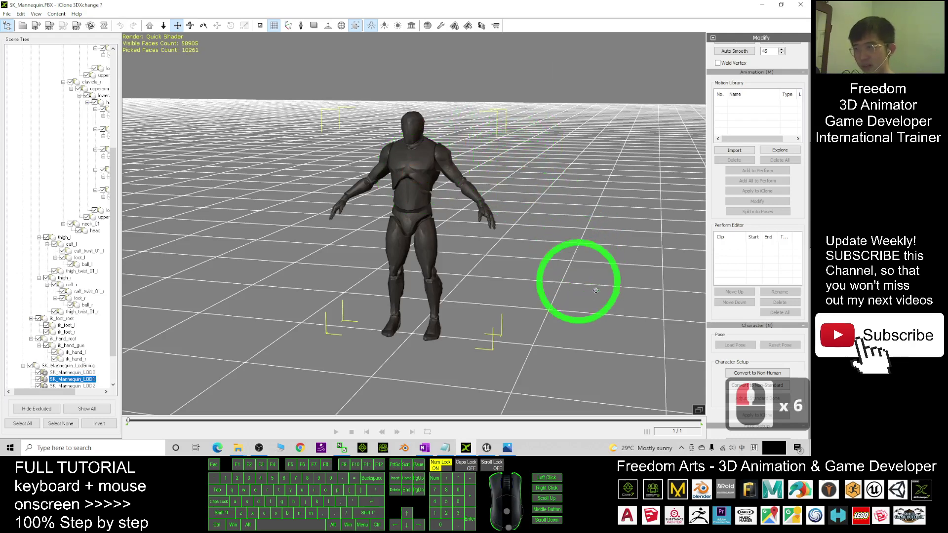
Start characterizing the mannequin and rotate the left upper arm toward a T-pose.
{"action": "left_click", "coordinate": [741, 385]}
{"action": "double_click", "coordinate": [434, 159]}
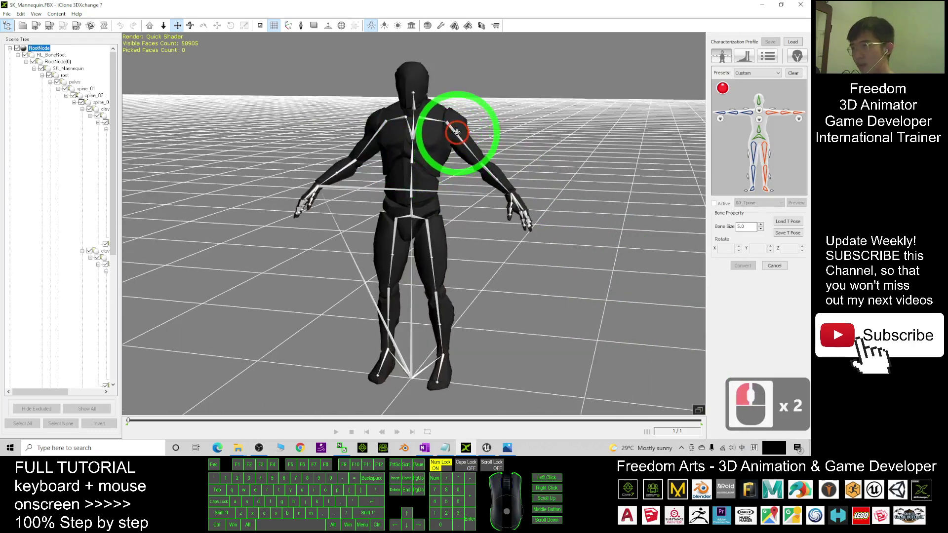
{"action": "double_click", "coordinate": [511, 131]}
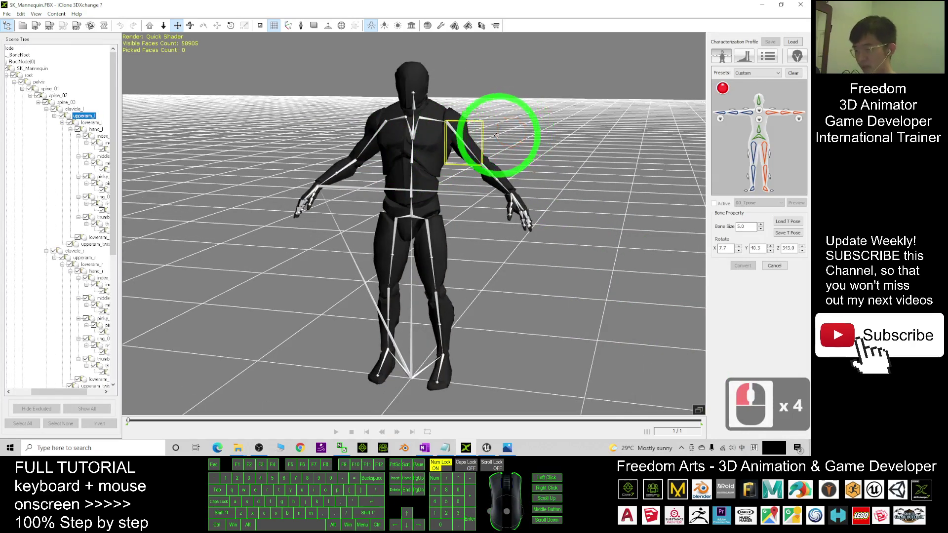
{"action": "right_click_drag", "start_coordinate": [496, 134], "coordinate": [458, 134]}
{"action": "double_click", "coordinate": [532, 134]}
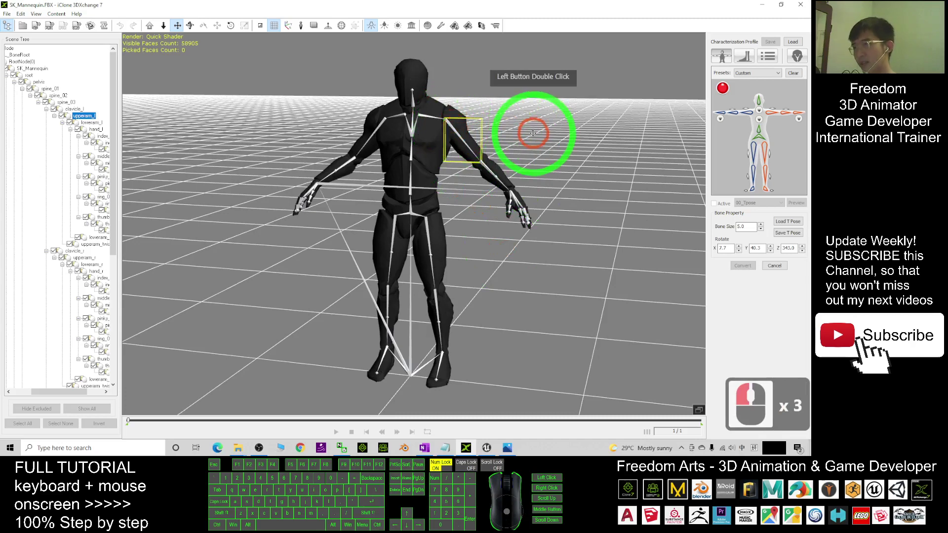
{"action": "key", "text": "e"}
{"action": "key", "text": "shift"}
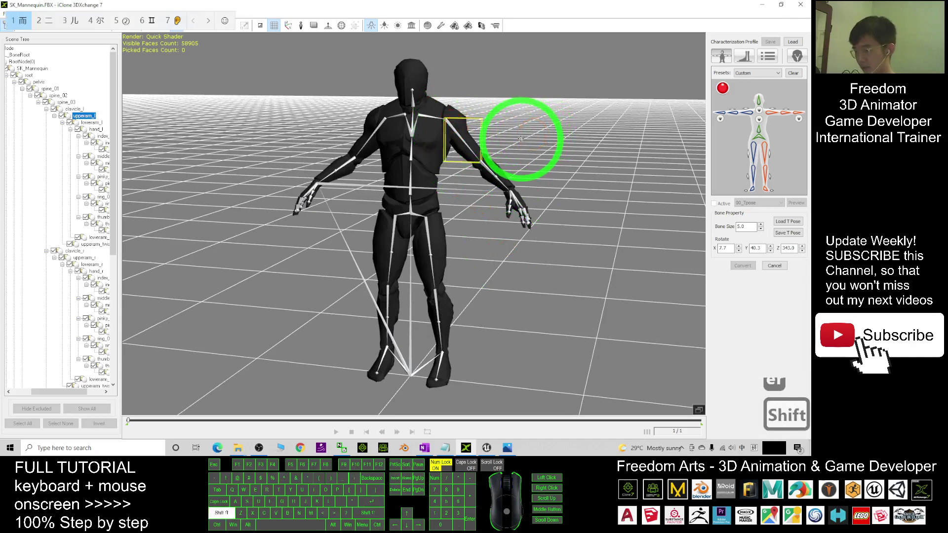
{"action": "key", "text": "e"}
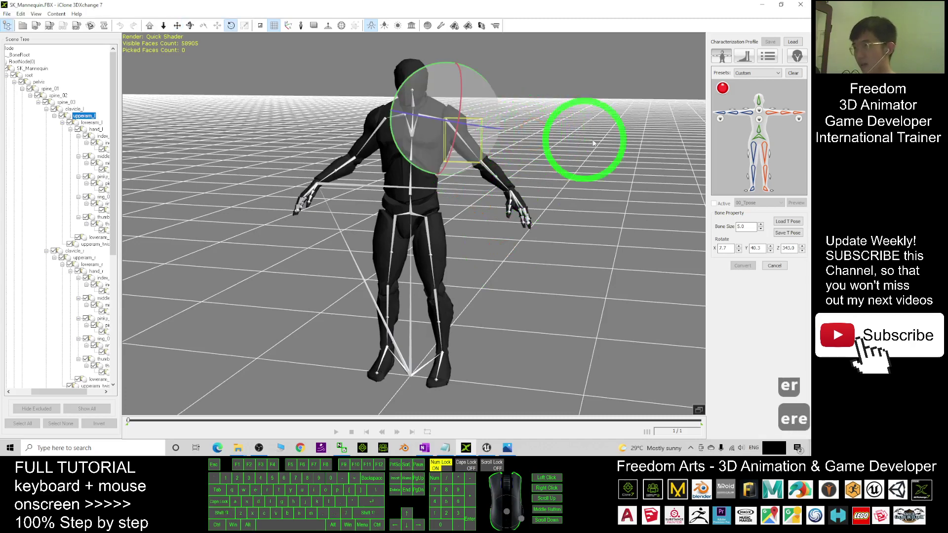
{"action": "left_click_drag", "start_coordinate": [489, 87], "coordinate": [501, 246]}
Convert the character with the adjusted T-pose, start a new project, and minimize 3DXchange.
{"action": "key", "text": "c"}
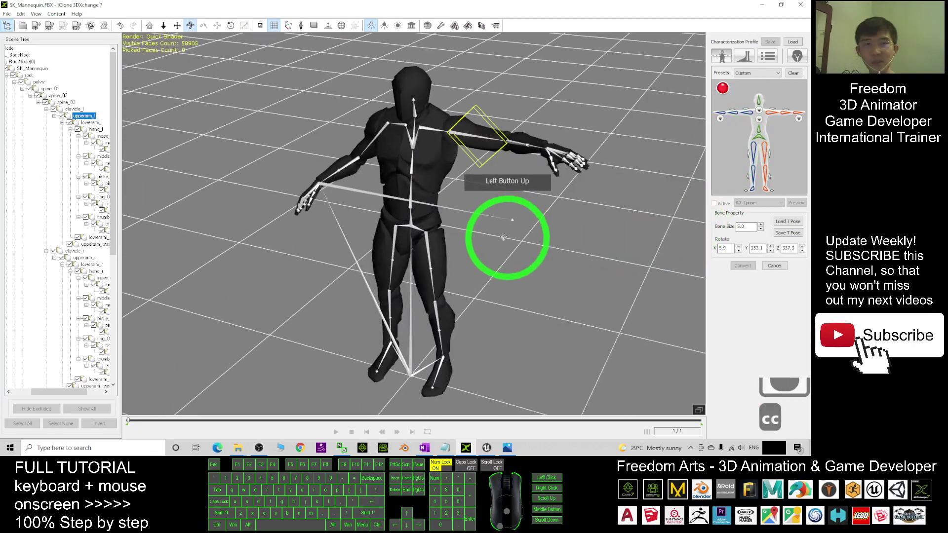
{"action": "left_click", "coordinate": [755, 267]}
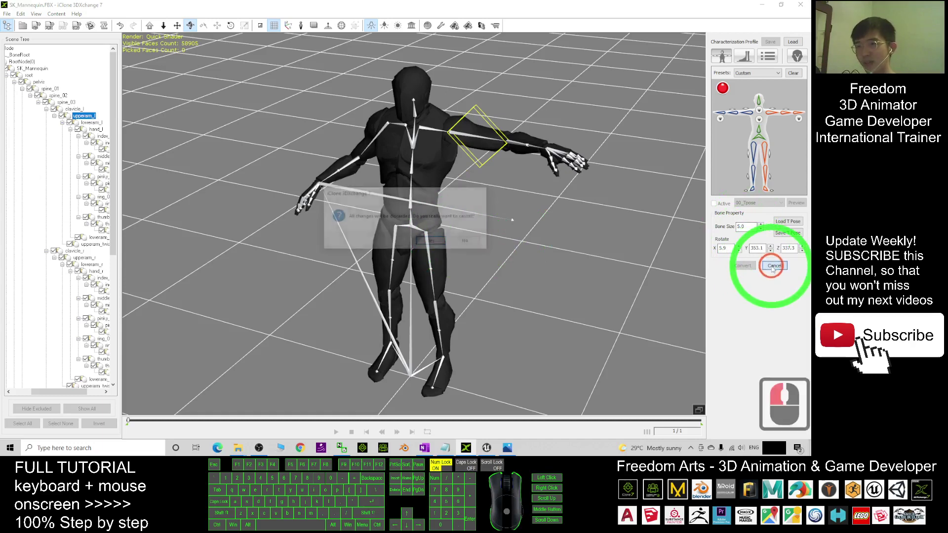
{"action": "left_click", "coordinate": [434, 246]}
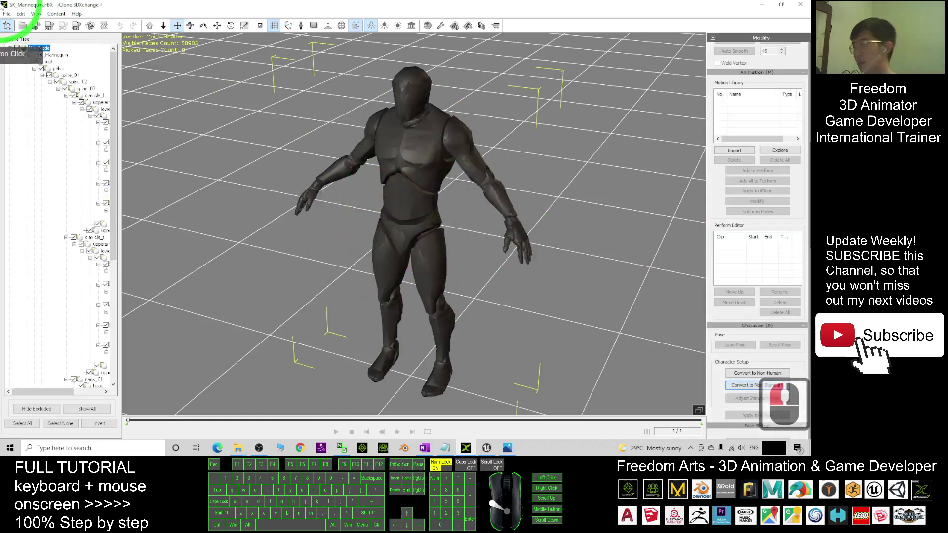
{"action": "left_click", "coordinate": [7, 14]}
{"action": "left_click", "coordinate": [20, 23]}
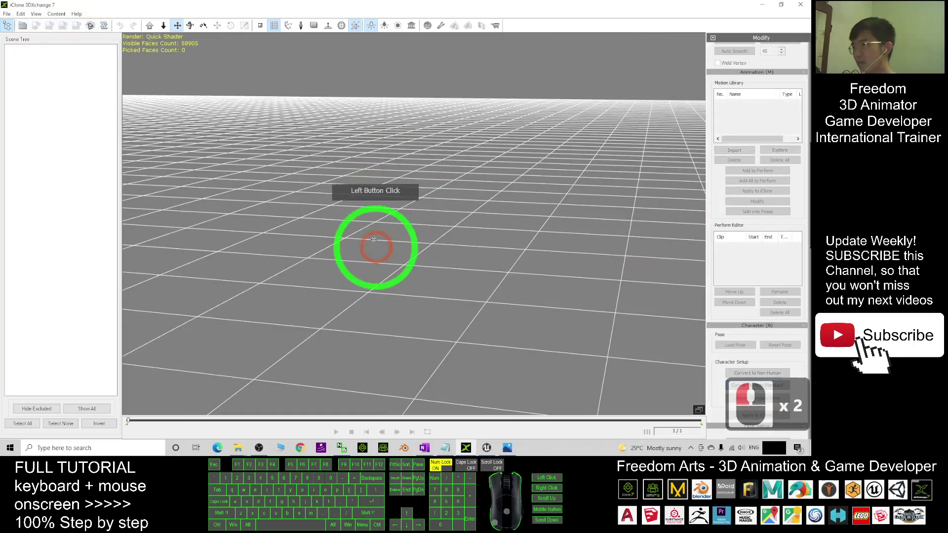
{"action": "left_click", "coordinate": [763, 4]}
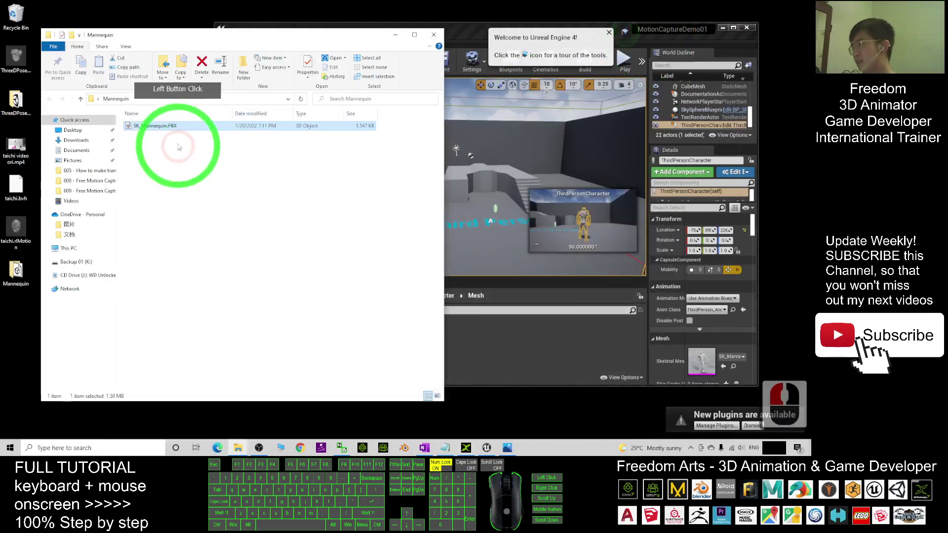
Minimize Unreal and launch Google Chrome with the 3D Trainer profile.
{"action": "left_click", "coordinate": [168, 126]}
{"action": "left_click", "coordinate": [722, 28]}
{"action": "left_click", "coordinate": [440, 220]}
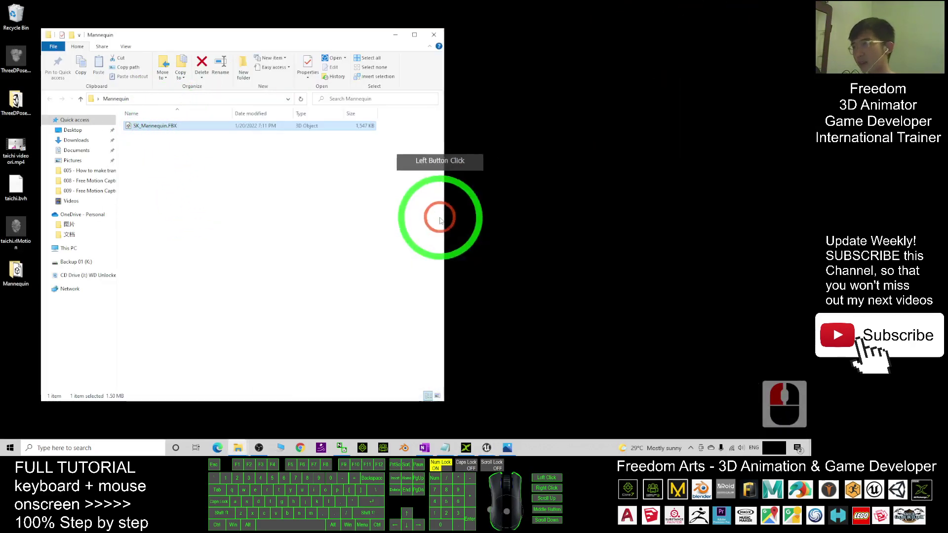
{"action": "left_click", "coordinate": [311, 450]}
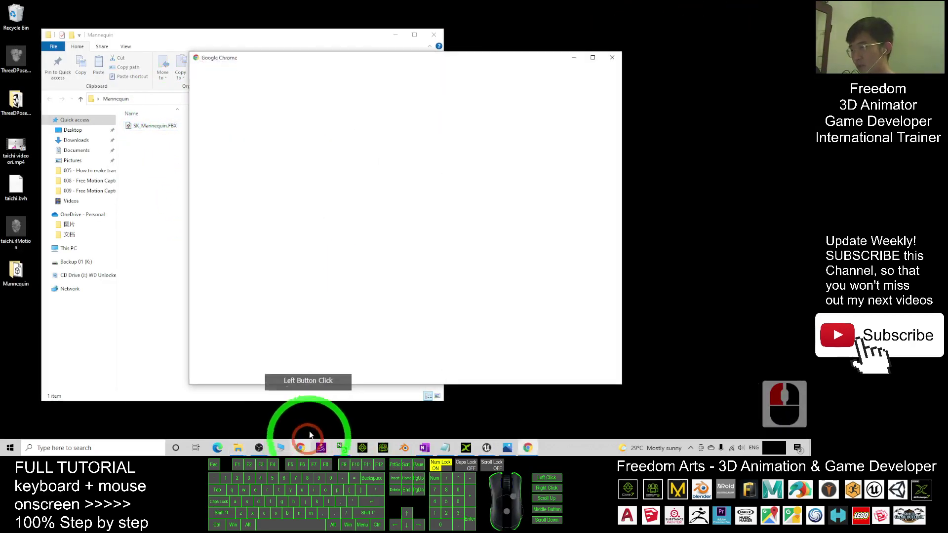
{"action": "left_click", "coordinate": [292, 236]}
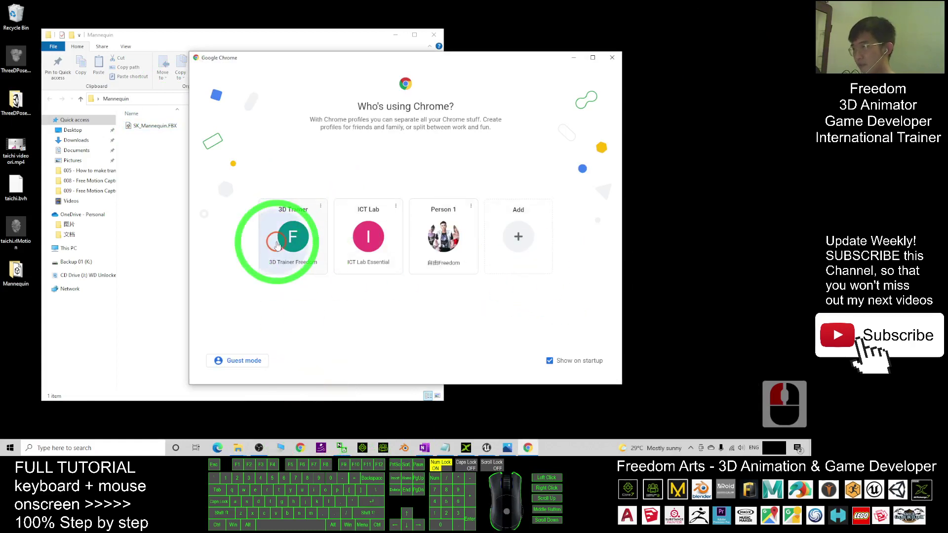
{"action": "left_click_drag", "start_coordinate": [190, 10], "coordinate": [493, 35]}
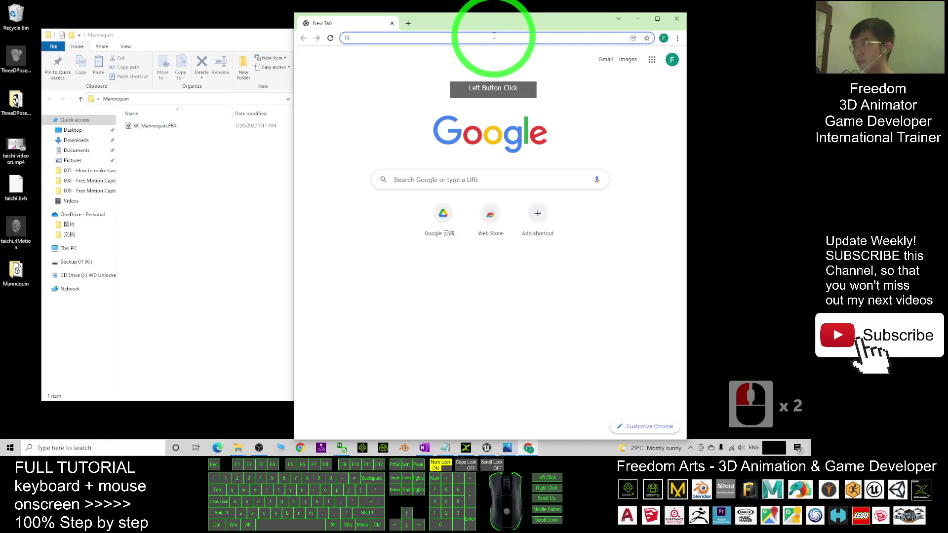
Go to mixamo.com, then search Google for 'mixamo'.
{"action": "type", "text": "mixam"}
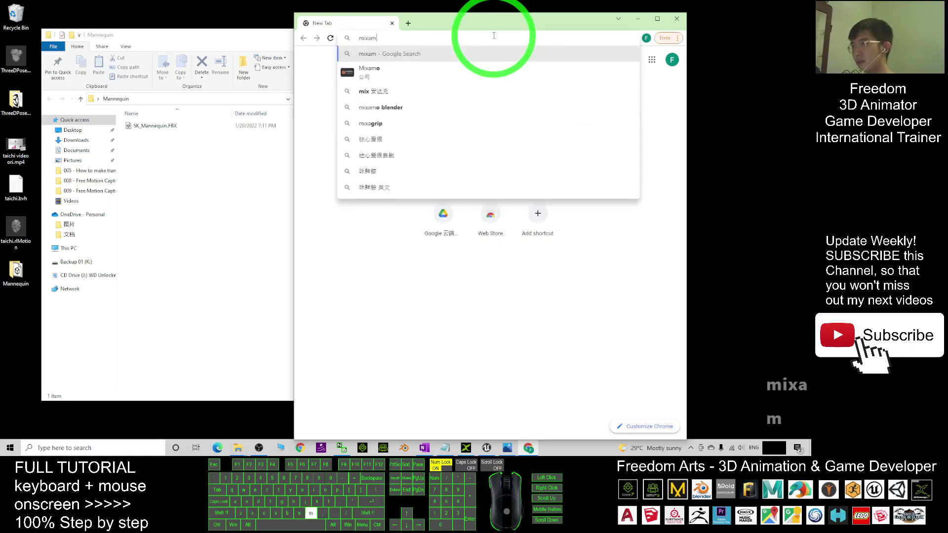
{"action": "type", "text": "o.com"}
{"action": "key", "text": "Return"}
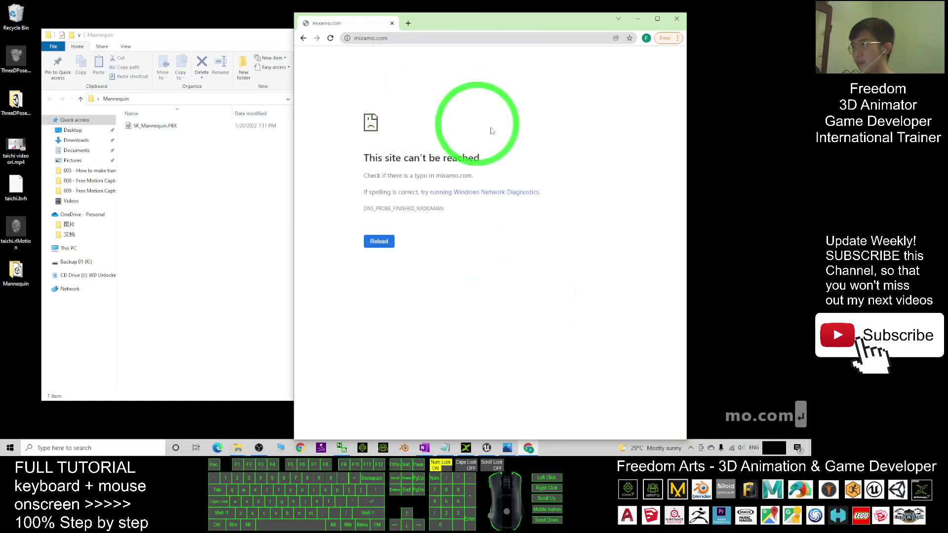
{"action": "left_click", "coordinate": [425, 38]}
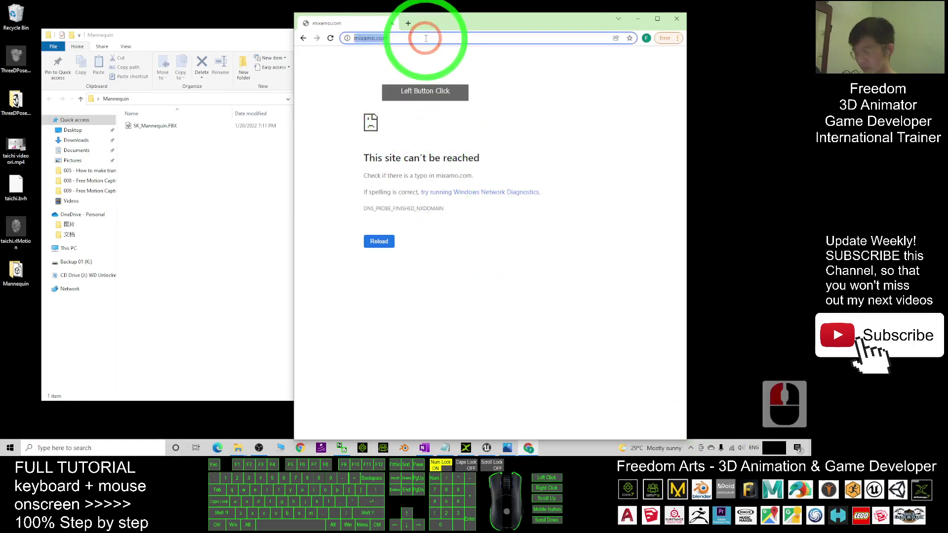
{"action": "type", "text": "mixamo"}
{"action": "key", "text": "Return"}
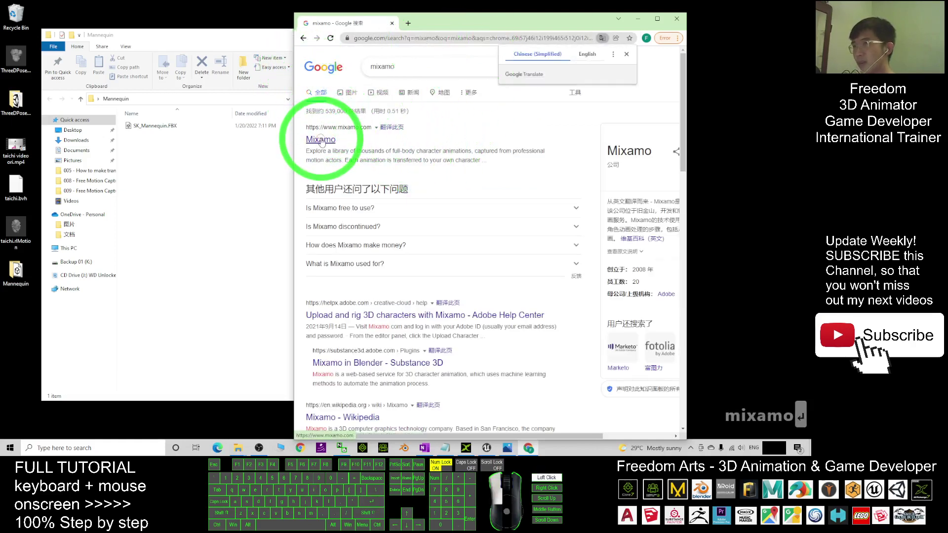
Open the Mixamo search result and bring the Chrome window loading mixamo.com to the front.
{"action": "left_click", "coordinate": [321, 139]}
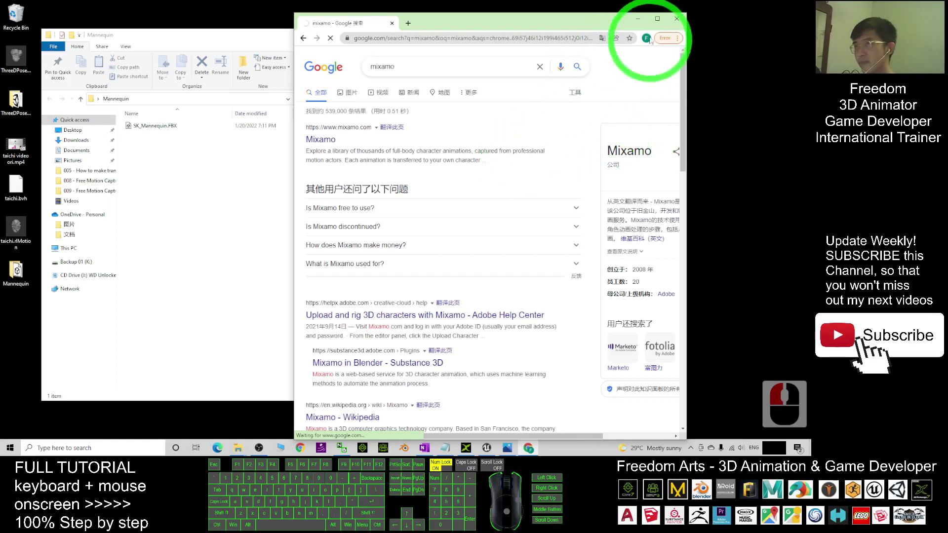
{"action": "left_click", "coordinate": [657, 18]}
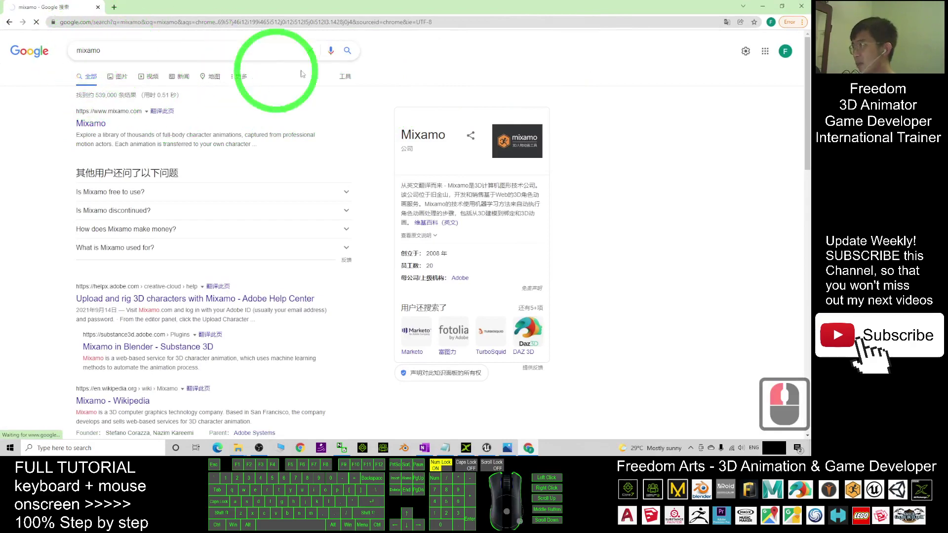
{"action": "left_click_drag", "start_coordinate": [507, 41], "coordinate": [510, 32]}
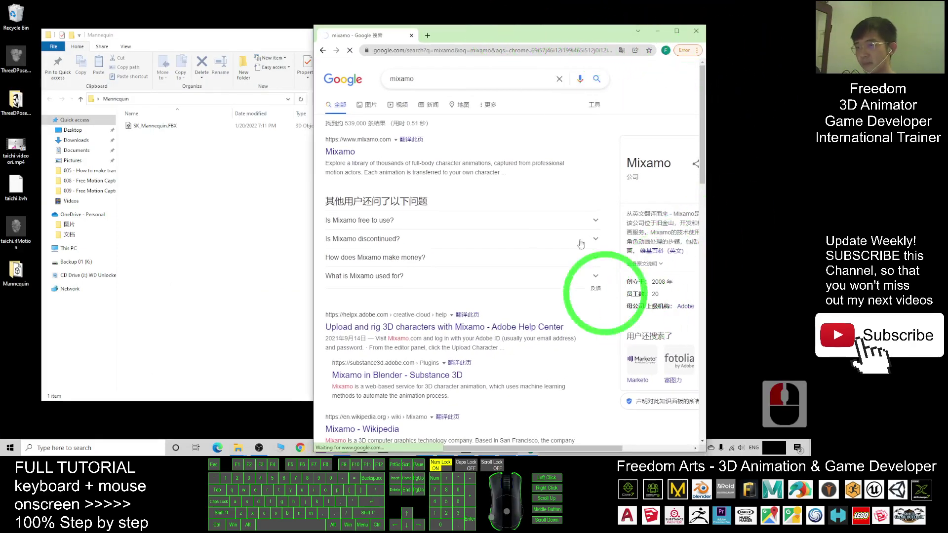
{"action": "left_click_drag", "start_coordinate": [558, 40], "coordinate": [541, 23]}
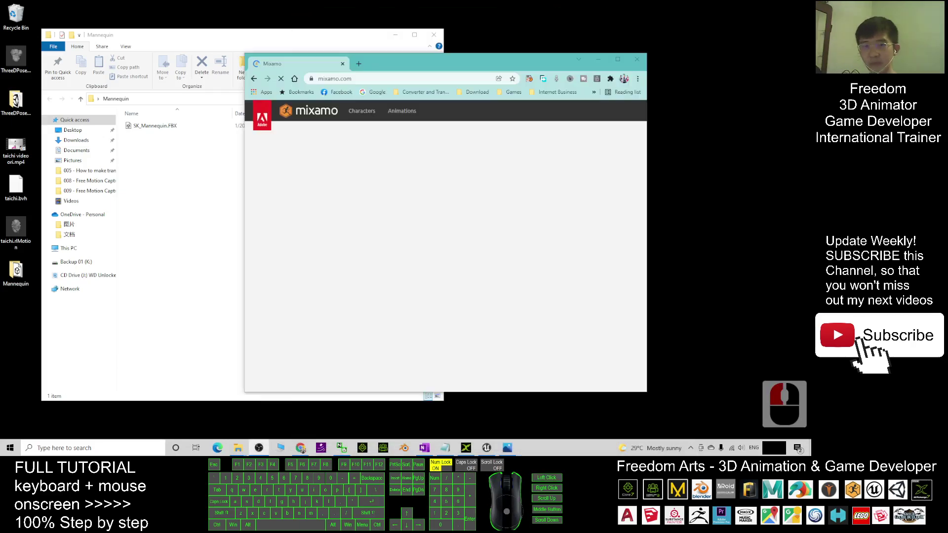
{"action": "left_click", "coordinate": [704, 319]}
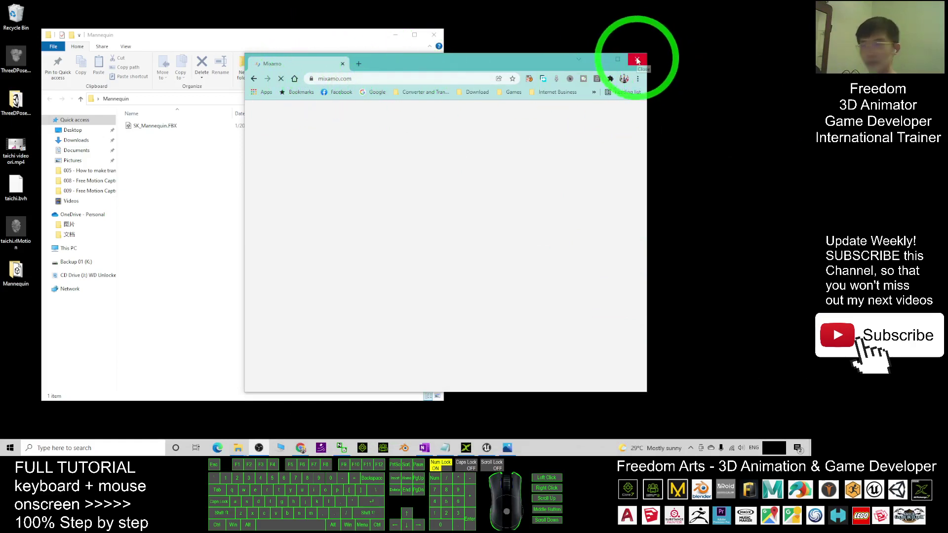
Close Chrome and restore 3DXchange in a smaller window beside File Explorer.
{"action": "left_click", "coordinate": [638, 59]}
{"action": "left_click", "coordinate": [465, 447]}
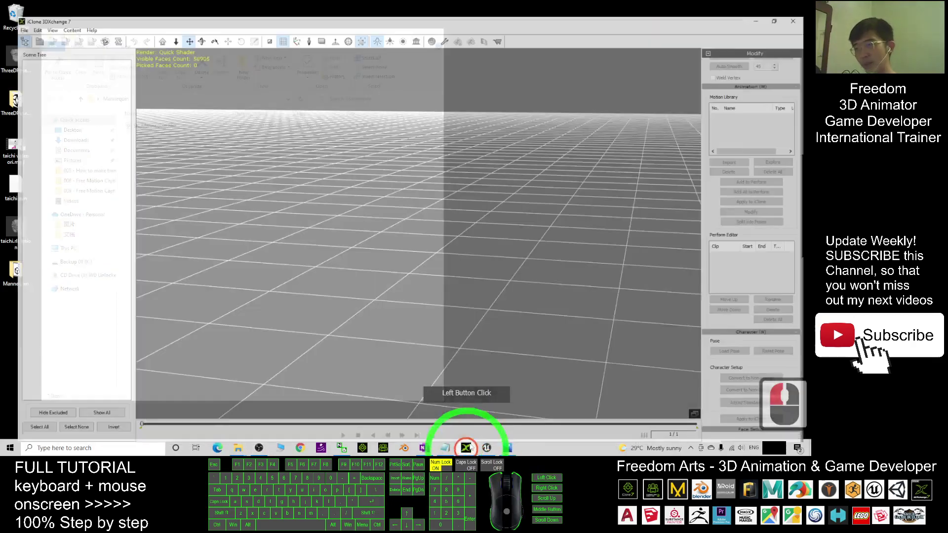
{"action": "left_click_drag", "start_coordinate": [409, 6], "coordinate": [479, 37]}
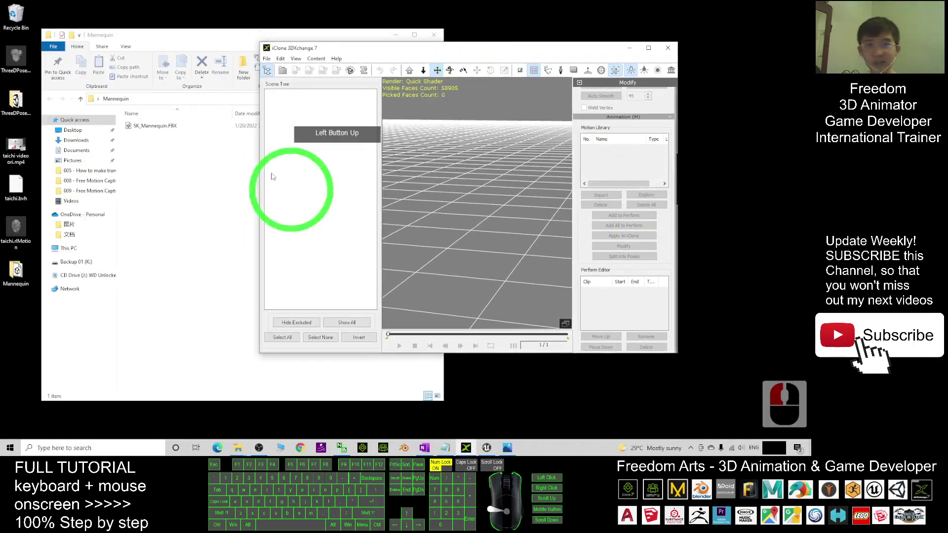
Import SK_Mannequin.FBX into the empty scene and decline automatic character conversion.
{"action": "left_click_drag", "start_coordinate": [154, 126], "coordinate": [475, 238]}
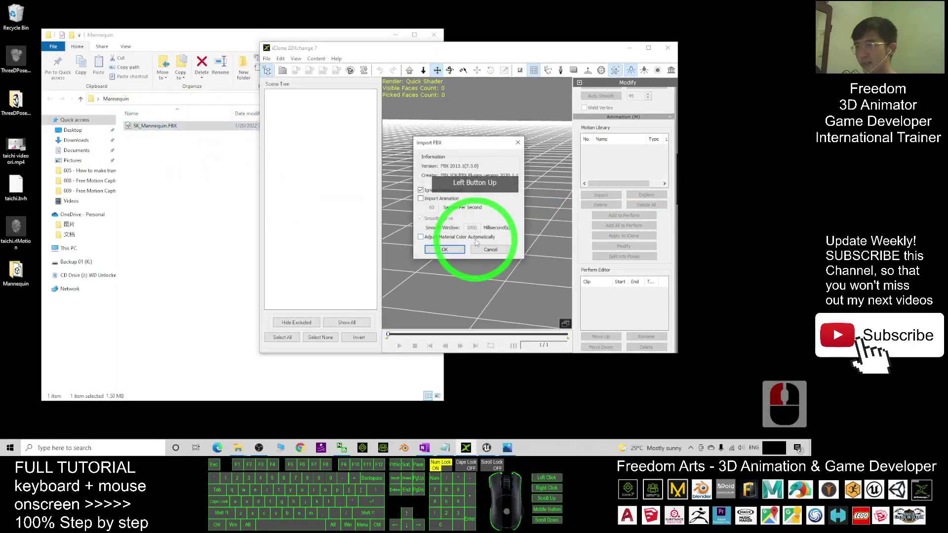
{"action": "left_click", "coordinate": [427, 199]}
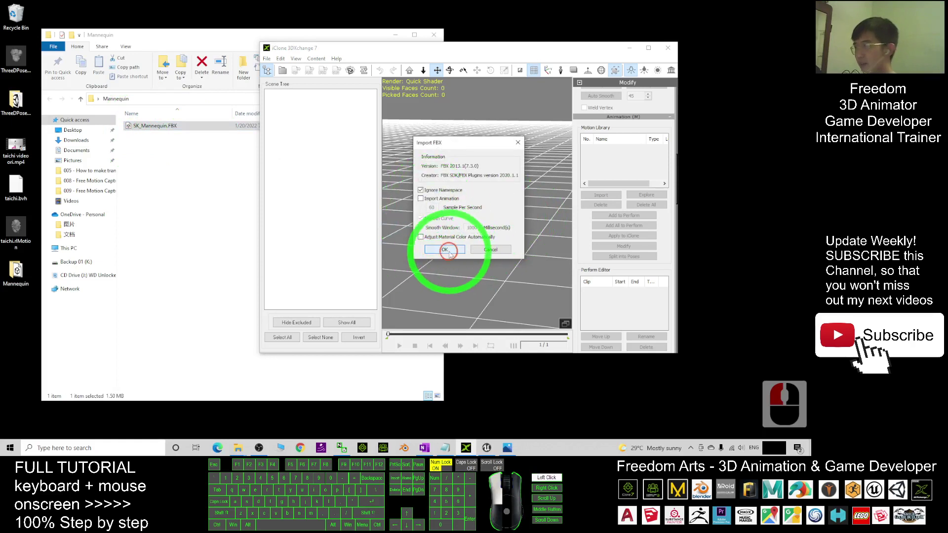
{"action": "left_click", "coordinate": [447, 251]}
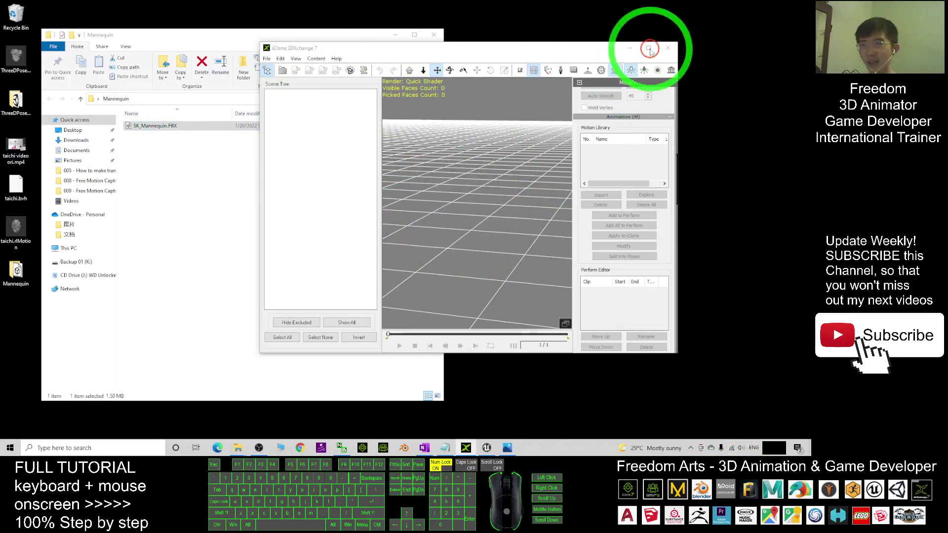
{"action": "left_click", "coordinate": [649, 51]}
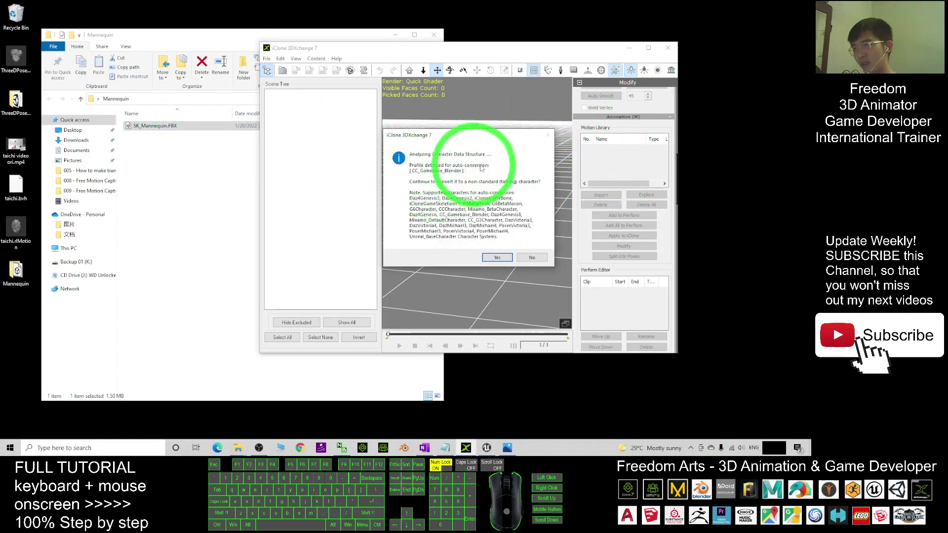
{"action": "left_click", "coordinate": [532, 257]}
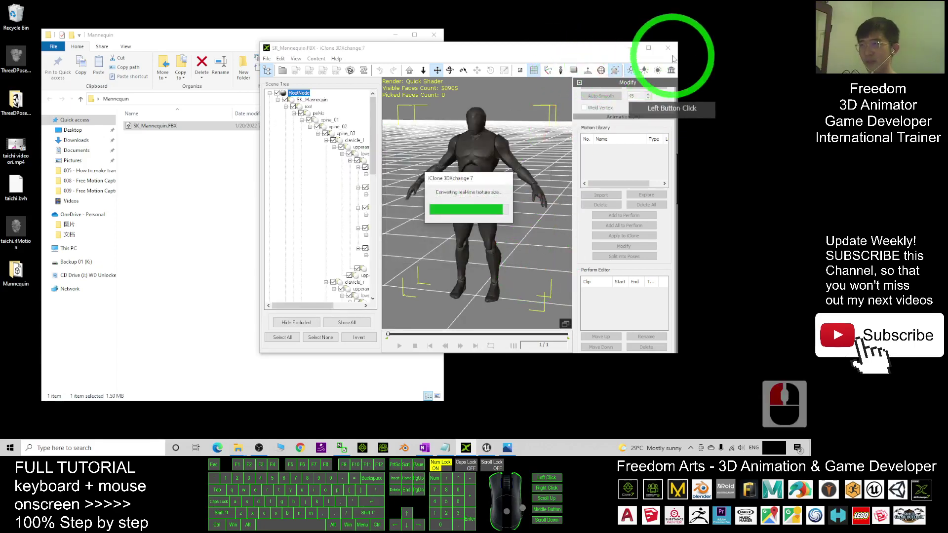
{"action": "left_click", "coordinate": [648, 48]}
Orbit around the mannequin and start characterizing it with Convert to Non-Standard.
{"action": "left_click", "coordinate": [515, 257]}
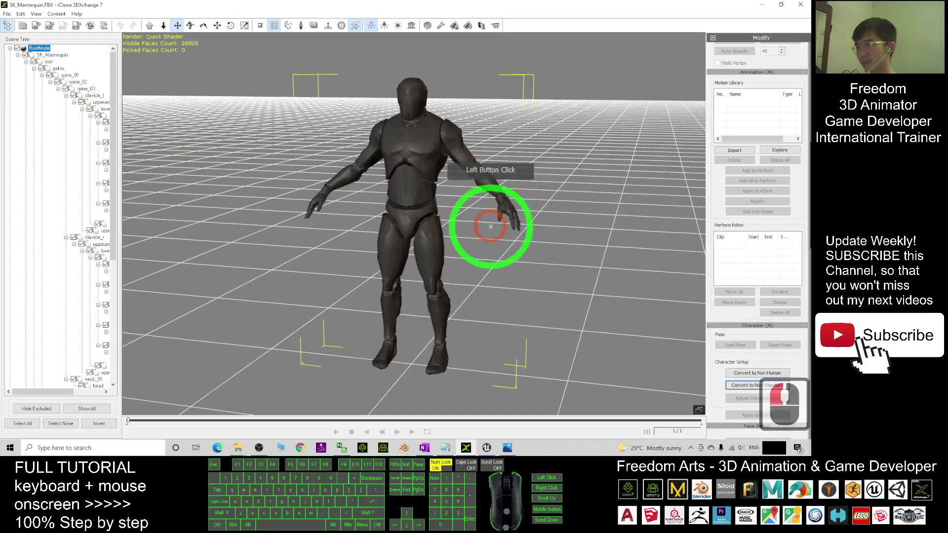
{"action": "left_click_drag", "start_coordinate": [515, 257], "coordinate": [461, 227]}
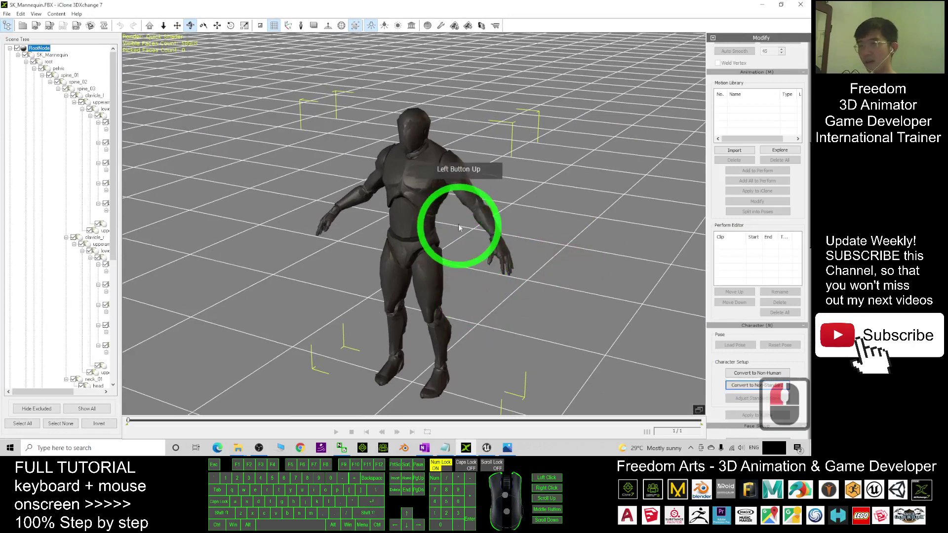
{"action": "left_click", "coordinate": [744, 386]}
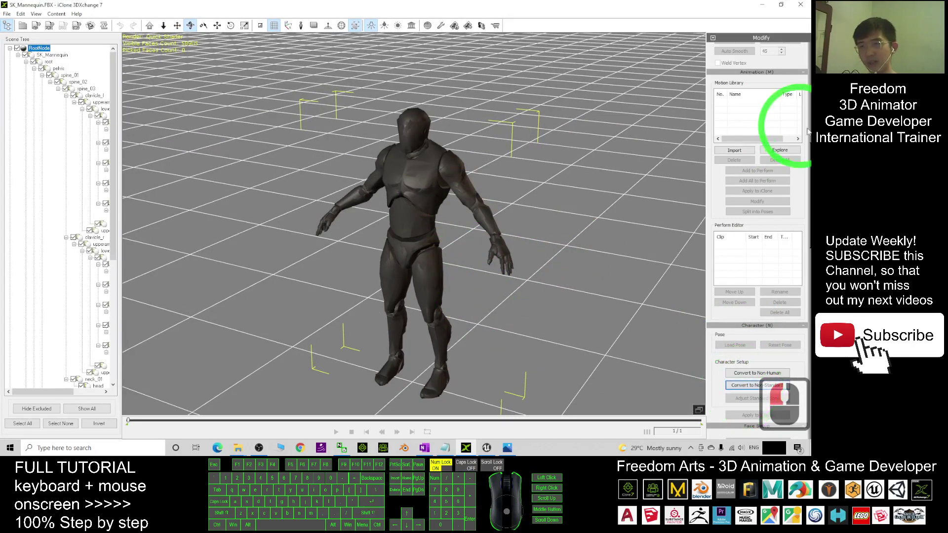
{"action": "left_click_drag", "start_coordinate": [810, 157], "coordinate": [809, 232]}
{"action": "double_click", "coordinate": [753, 159]}
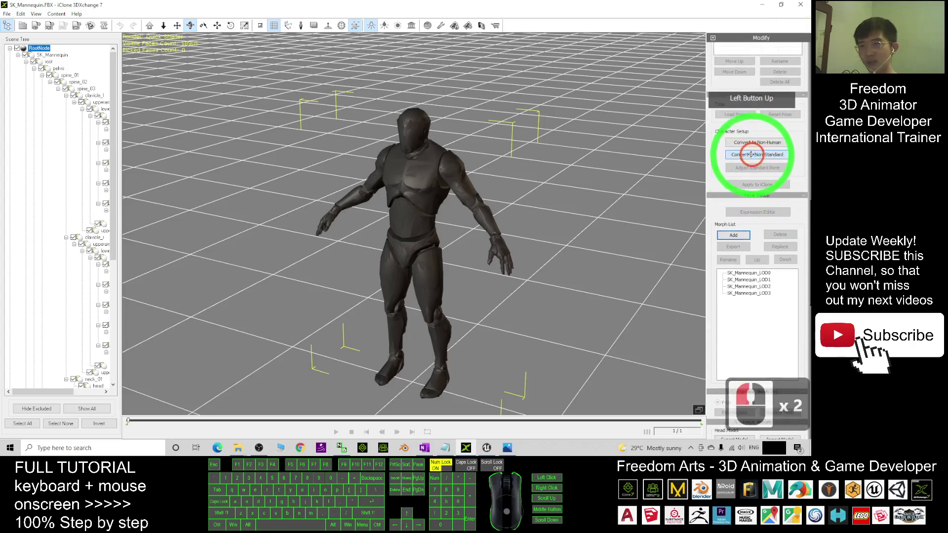
Select the upperarm_l bone and rotate the left upper arm out level.
{"action": "left_click", "coordinate": [520, 185]}
{"action": "left_click_drag", "start_coordinate": [520, 185], "coordinate": [459, 162]}
{"action": "double_click", "coordinate": [461, 158]}
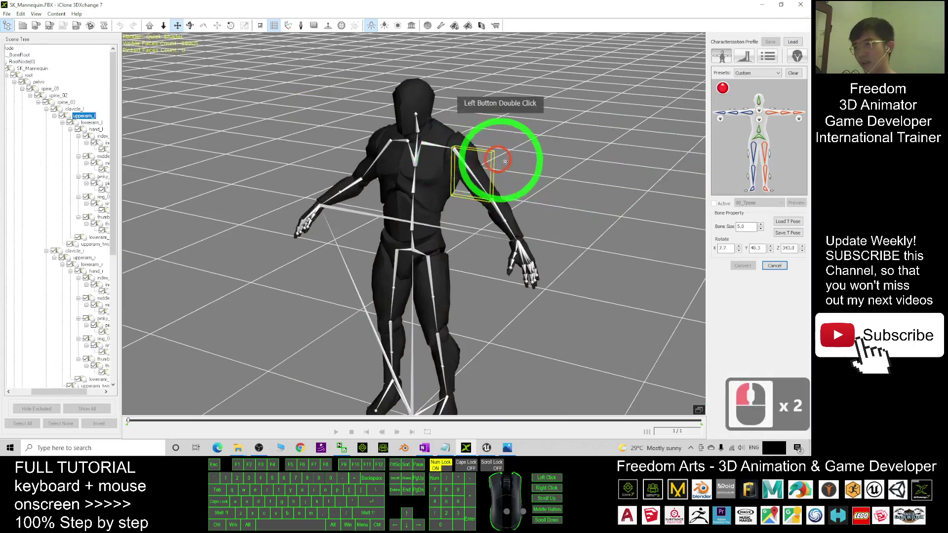
{"action": "key", "text": "e"}
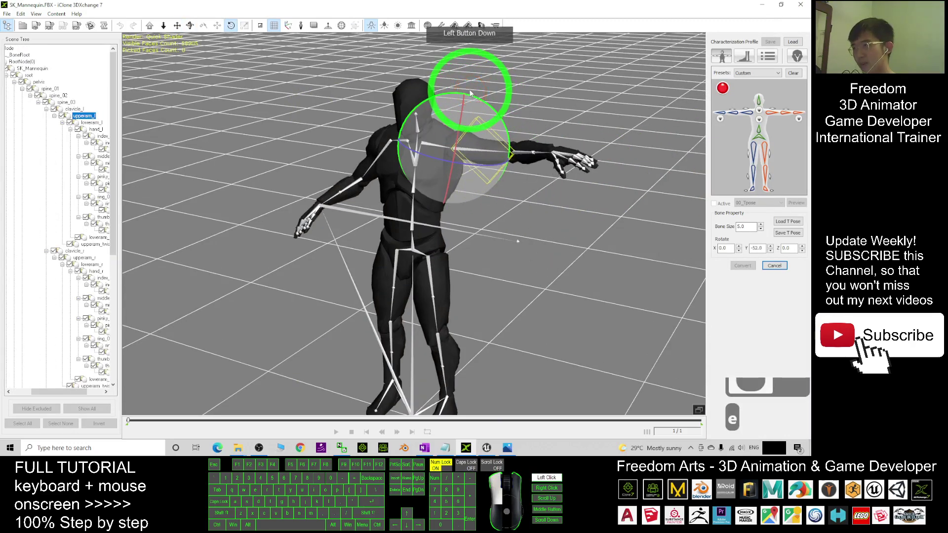
{"action": "key", "text": "c"}
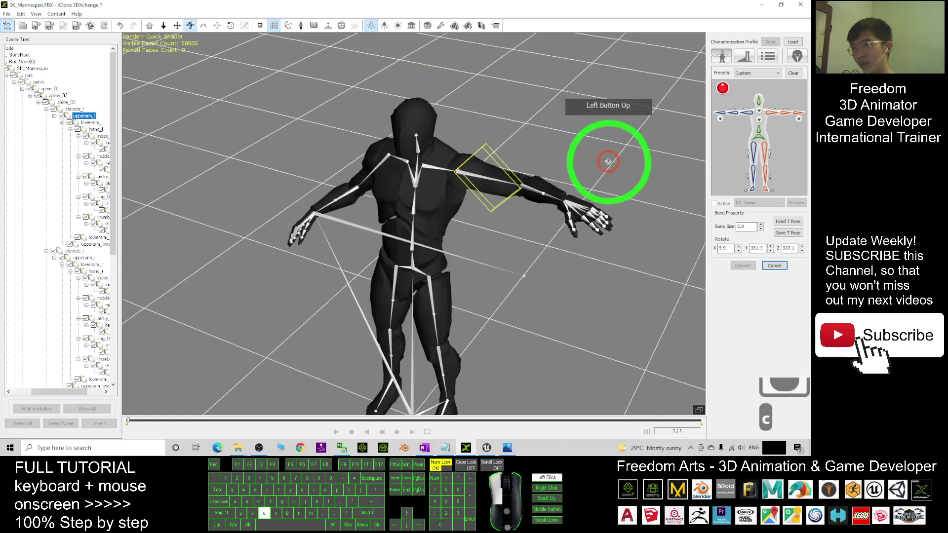